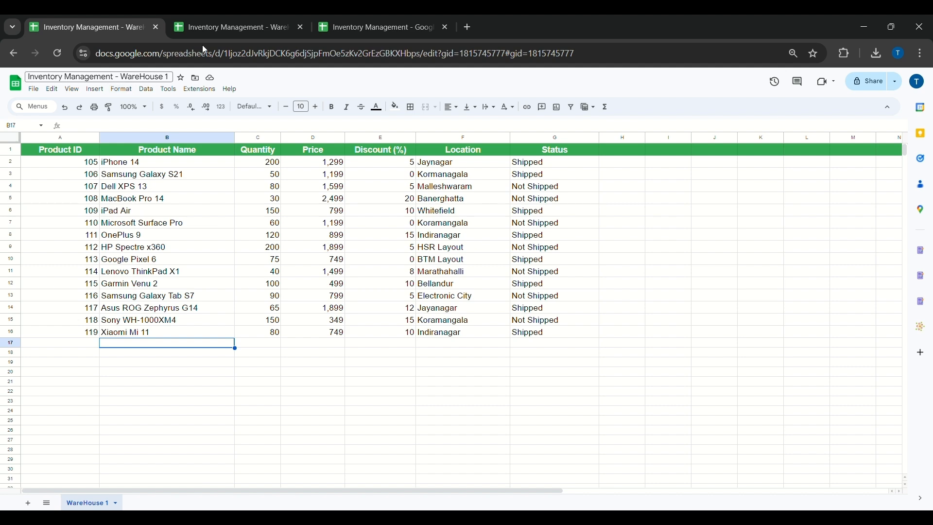
Step: Examine the WareHouse 2 and WareHouse 1 inventory sheets, going through WareHouse 1's column headers from Product ID to Status
{"action": "left_click", "coordinate": [233, 27]}
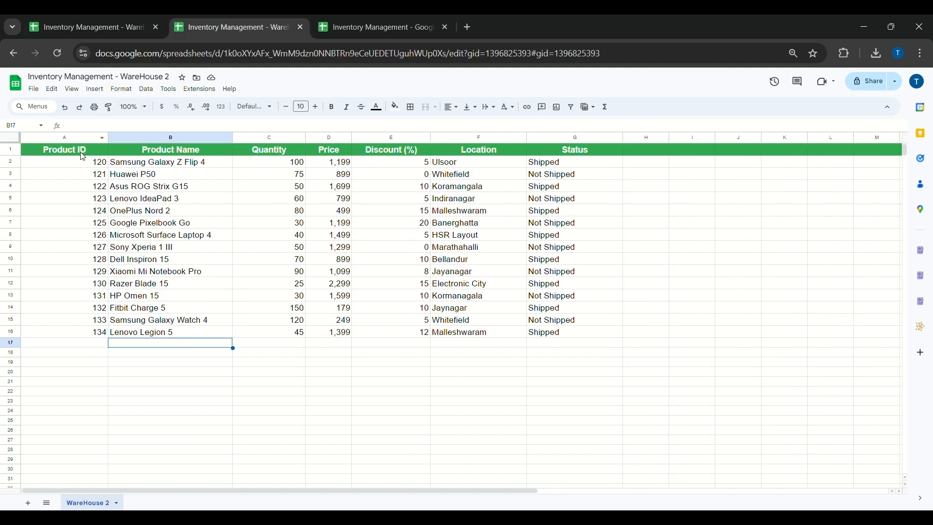
{"action": "left_click", "coordinate": [89, 18]}
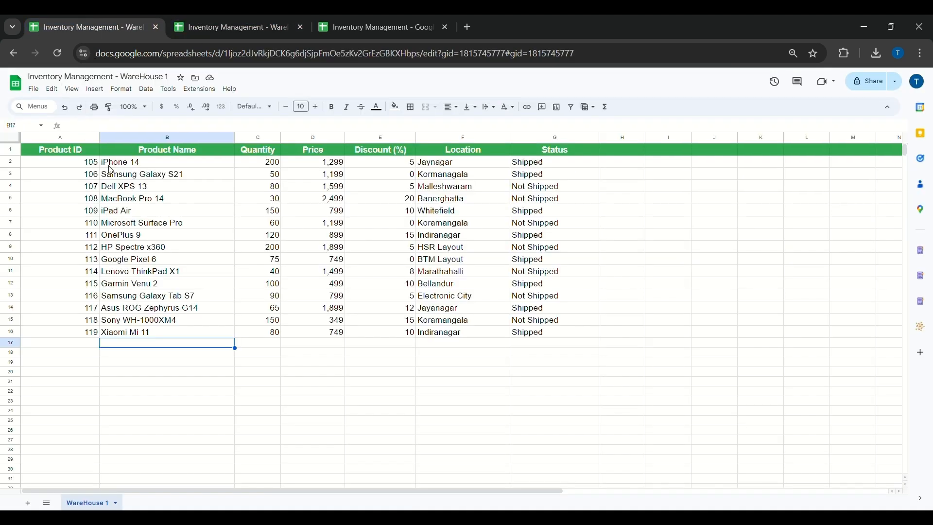
{"action": "left_click", "coordinate": [60, 155]}
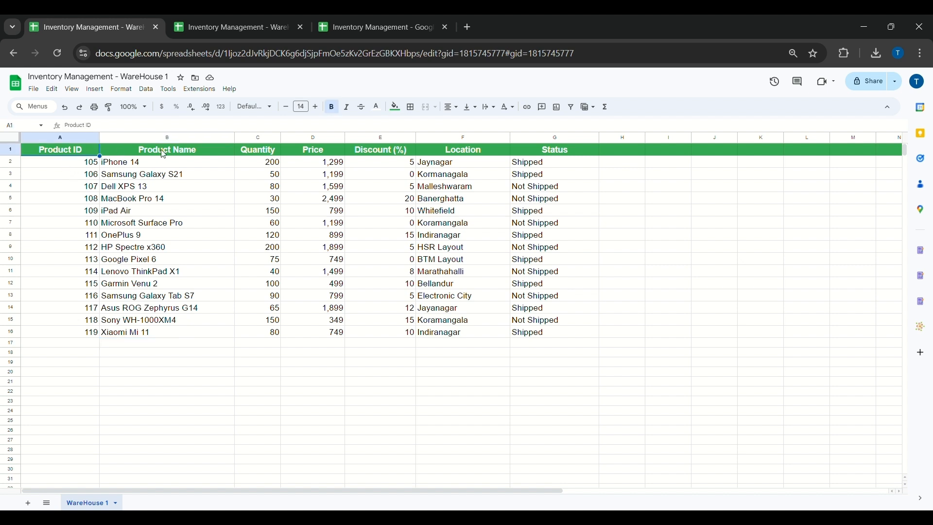
{"action": "left_click", "coordinate": [164, 155]}
{"action": "left_click", "coordinate": [262, 155]}
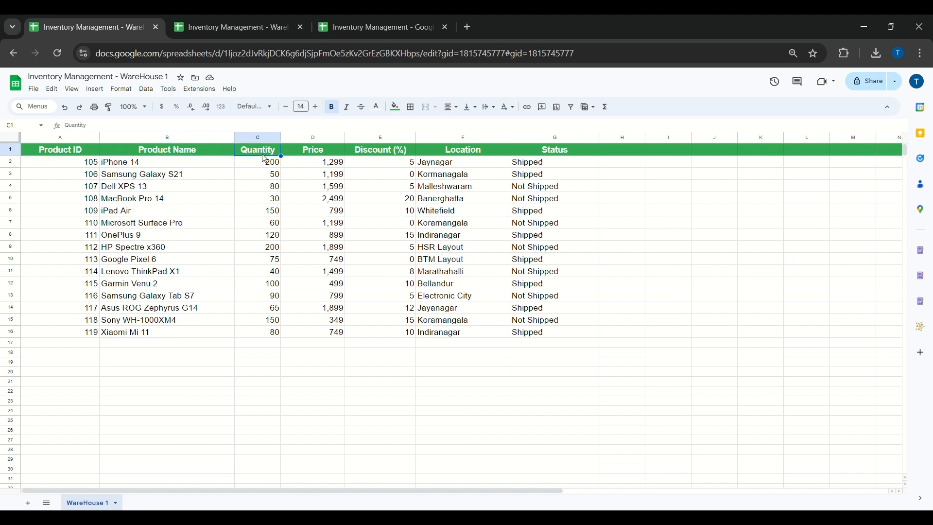
{"action": "left_click", "coordinate": [317, 158]}
{"action": "left_click", "coordinate": [392, 158]}
{"action": "left_click", "coordinate": [457, 153]}
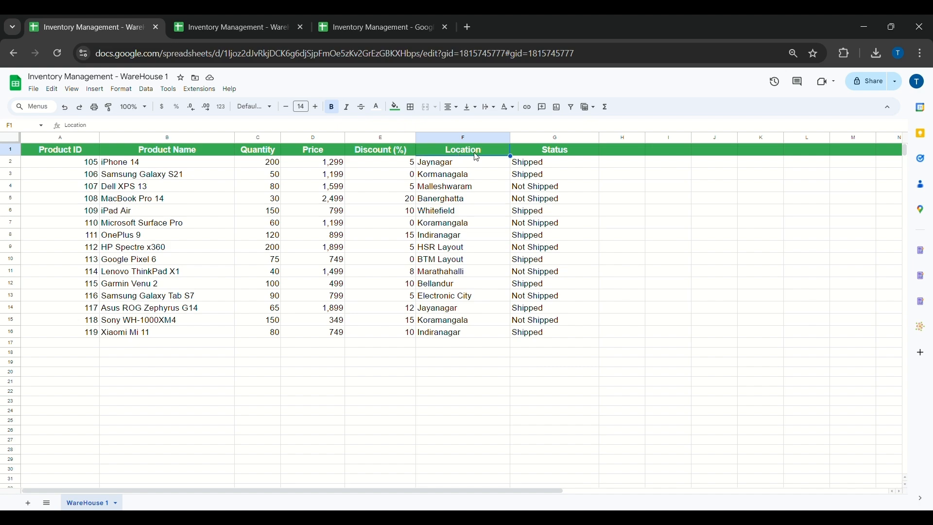
{"action": "left_click", "coordinate": [578, 152]}
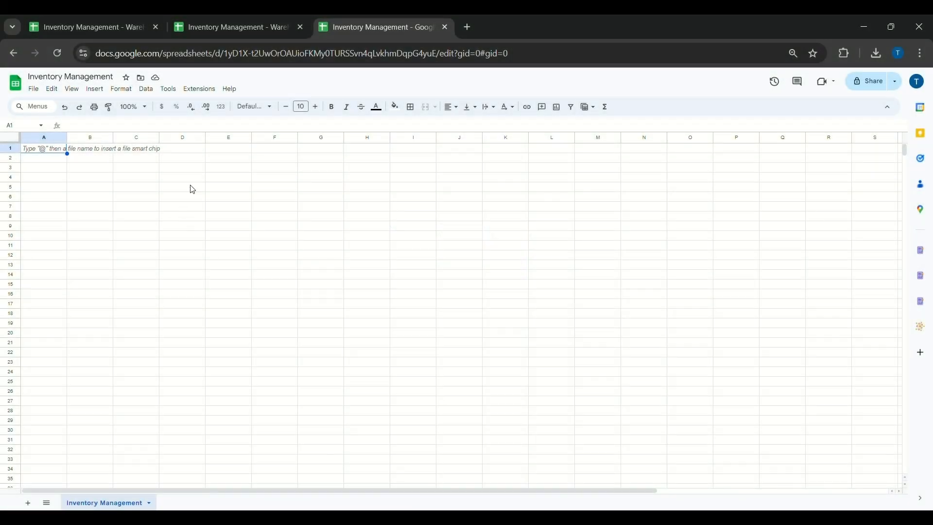
Step: Open the Sheet Director add-on in the Inventory Management spreadsheet and choose the Google Sheets app
{"action": "left_click", "coordinate": [199, 89]}
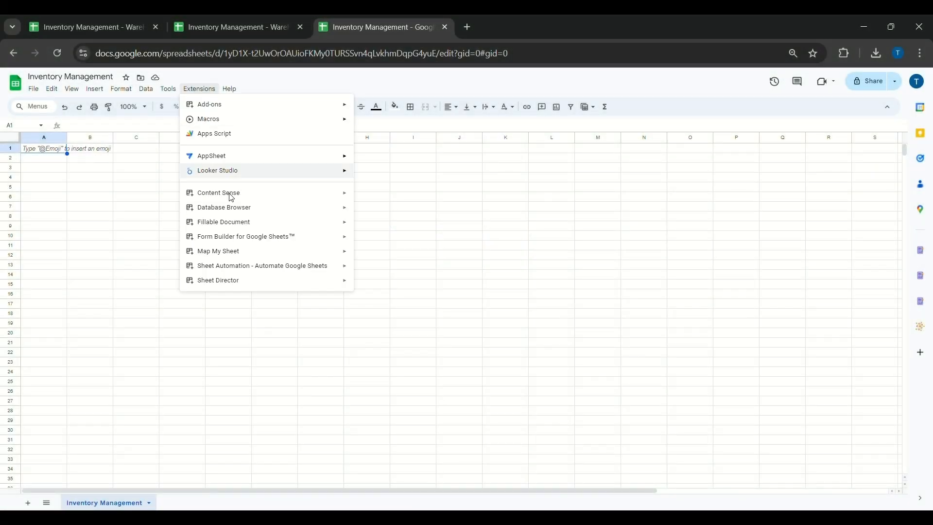
{"action": "mouse_move", "coordinate": [334, 283]}
{"action": "left_click", "coordinate": [368, 285]}
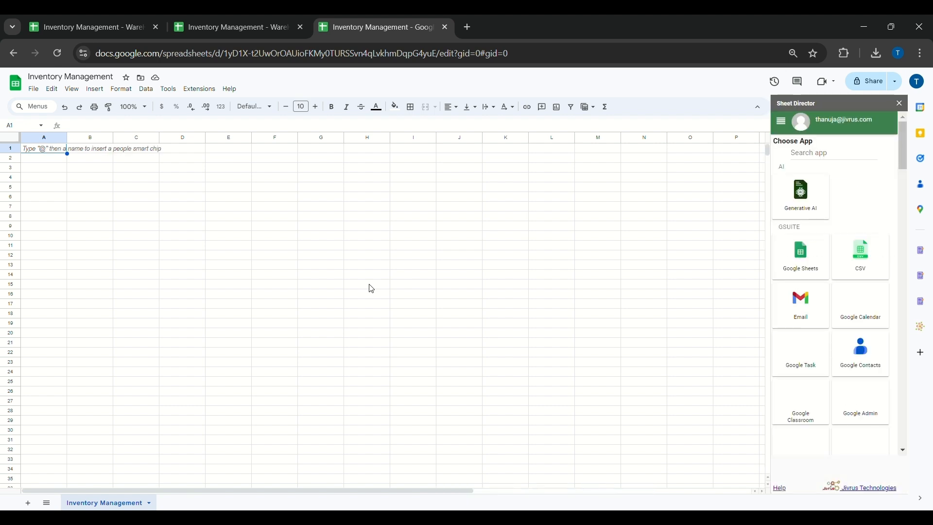
{"action": "left_click", "coordinate": [809, 270]}
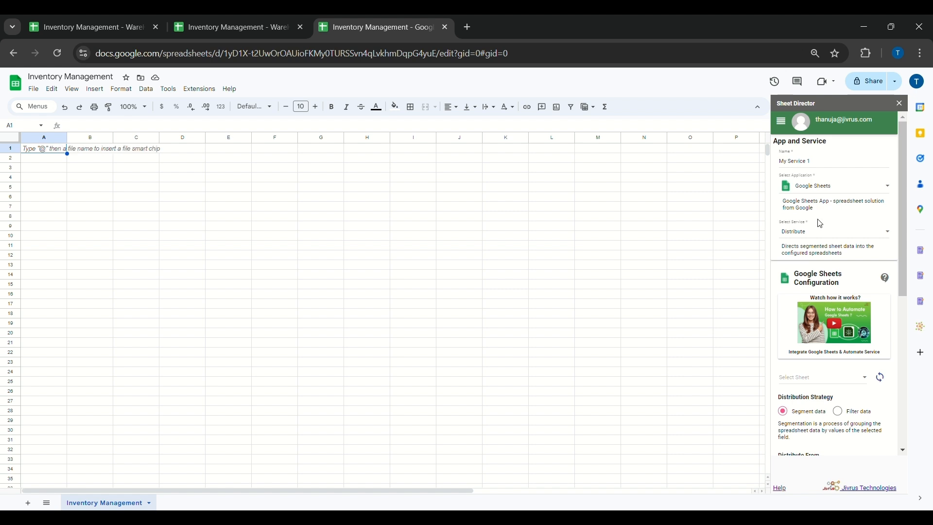
Step: Name the service Inventory Management Service and set its service type to Consolidate
{"action": "triple_click", "coordinate": [781, 165]}
{"action": "key", "text": "BackSpace"}
{"action": "type", "text": "Inventory Management Service"}
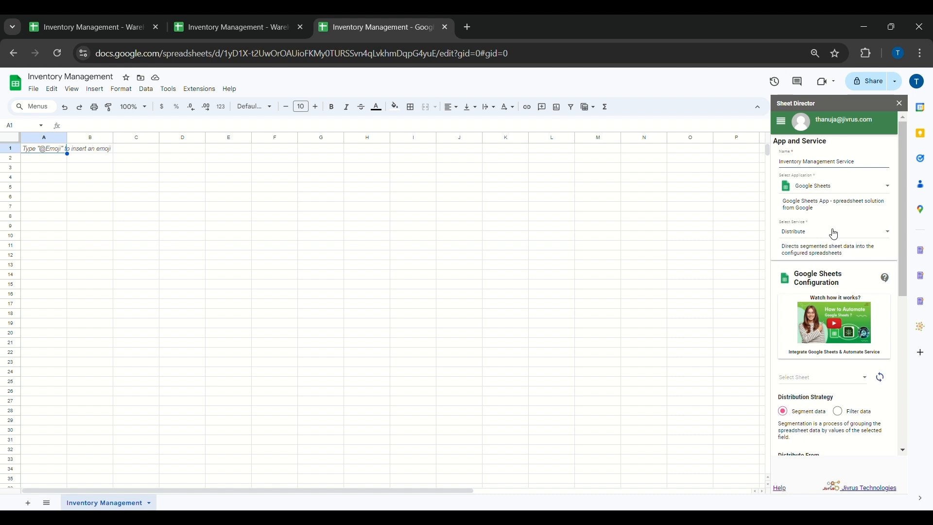
{"action": "left_click", "coordinate": [834, 234]}
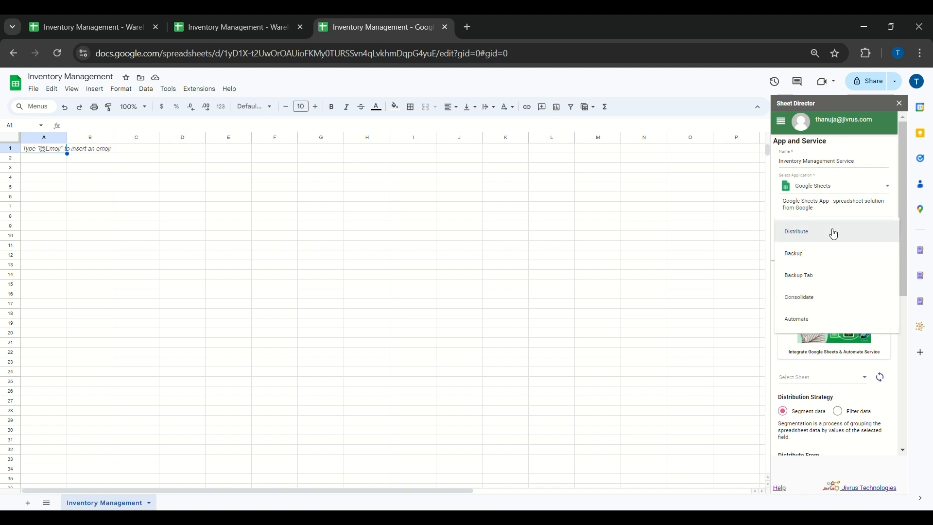
{"action": "left_click", "coordinate": [807, 303]}
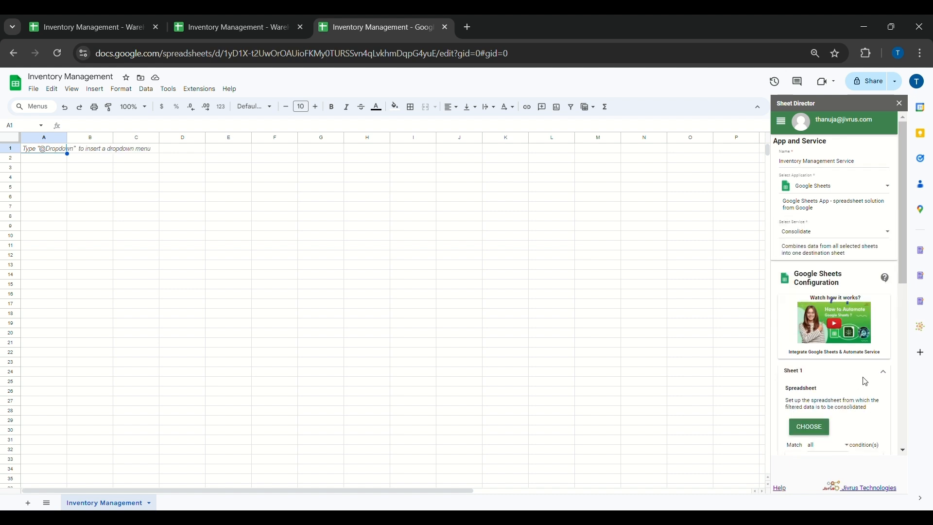
Step: Set Sheet 1's source to the Inventory Management - WareHouse 1 spreadsheet and its WareHouse 1 tab
{"action": "scroll", "coordinate": [865, 382], "scroll_direction": "down", "scroll_amount": 1}
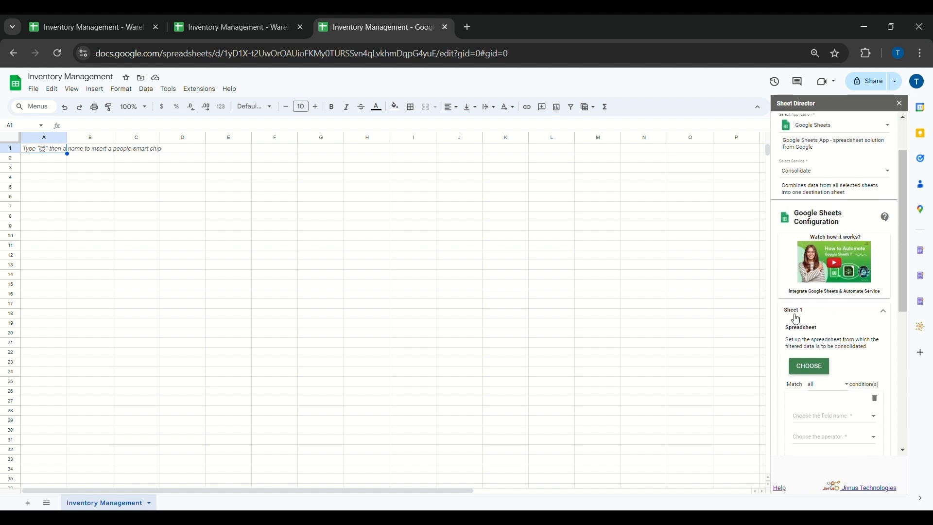
{"action": "scroll", "coordinate": [796, 319], "scroll_direction": "down", "scroll_amount": 2}
{"action": "scroll", "coordinate": [797, 319], "scroll_direction": "up", "scroll_amount": 2}
{"action": "scroll", "coordinate": [872, 328], "scroll_direction": "down", "scroll_amount": 2}
{"action": "left_click", "coordinate": [809, 245]}
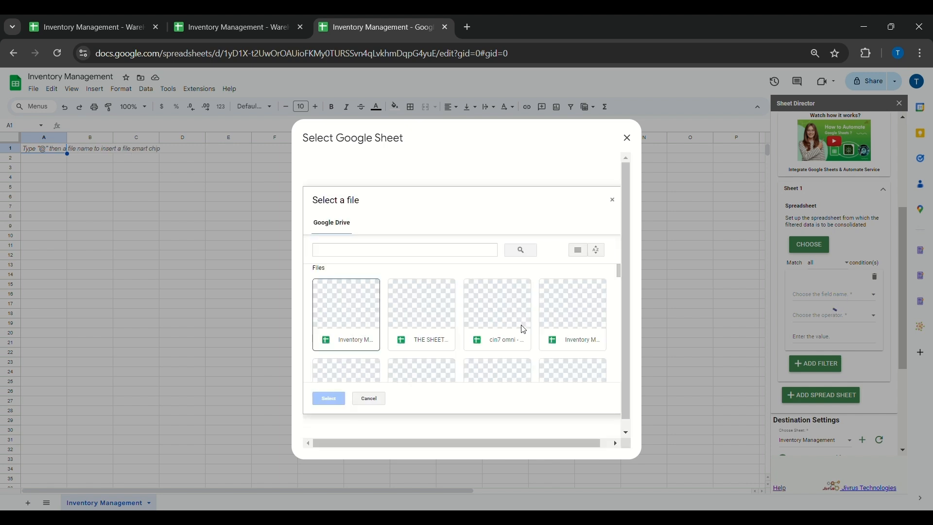
{"action": "scroll", "coordinate": [525, 329], "scroll_direction": "down", "scroll_amount": 1}
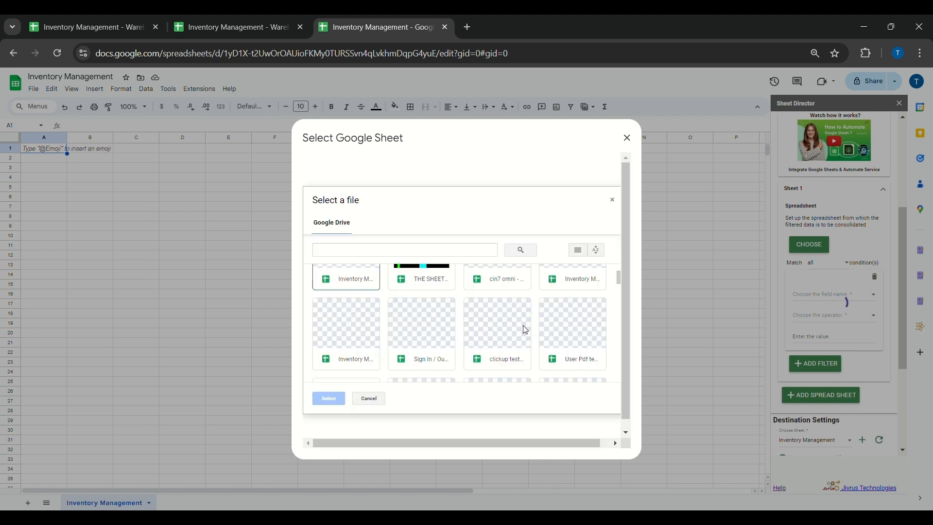
{"action": "left_click", "coordinate": [353, 363]}
{"action": "left_click", "coordinate": [329, 399]}
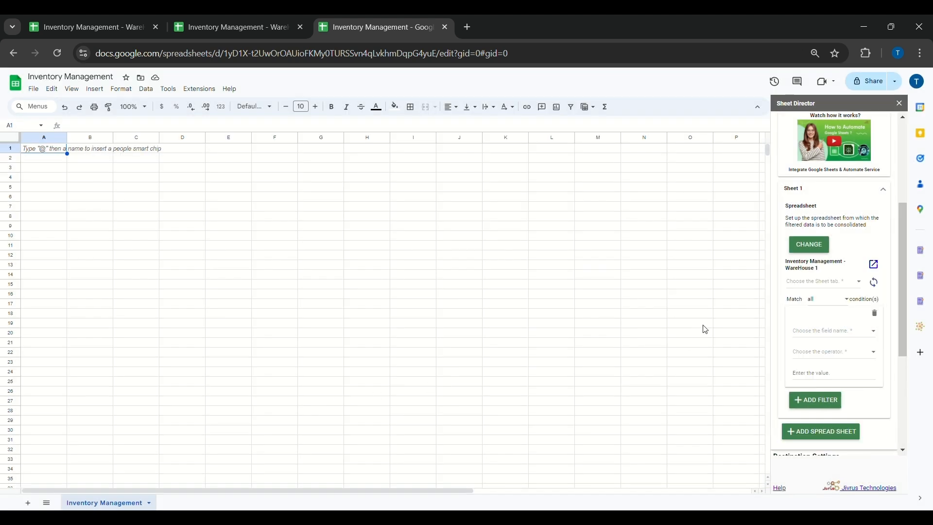
{"action": "left_click", "coordinate": [828, 285]}
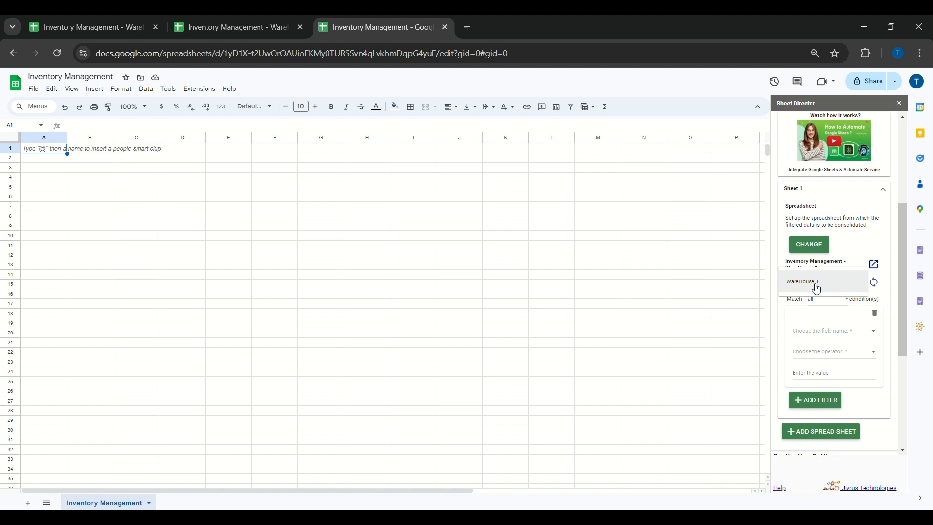
{"action": "left_click", "coordinate": [814, 287]}
Step: Have the WareHouse 1 source match all conditions and set its first filter to Price greater than 1000
{"action": "left_click", "coordinate": [818, 302]}
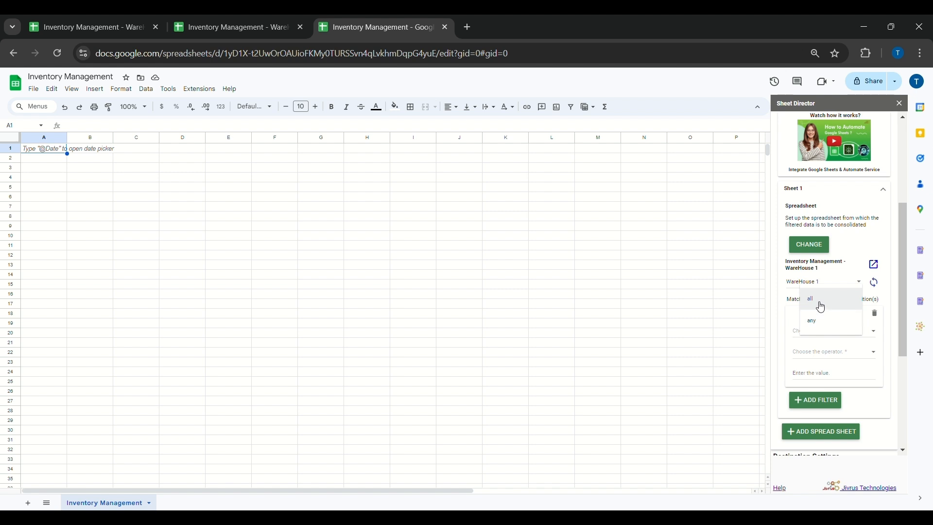
{"action": "left_click", "coordinate": [817, 304]}
{"action": "scroll", "coordinate": [863, 346], "scroll_direction": "down", "scroll_amount": 3}
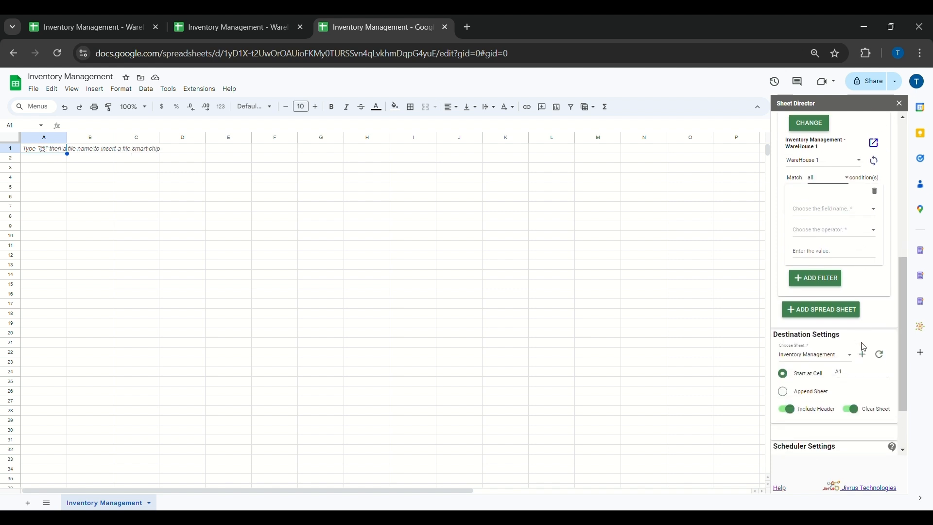
{"action": "left_click", "coordinate": [841, 217]}
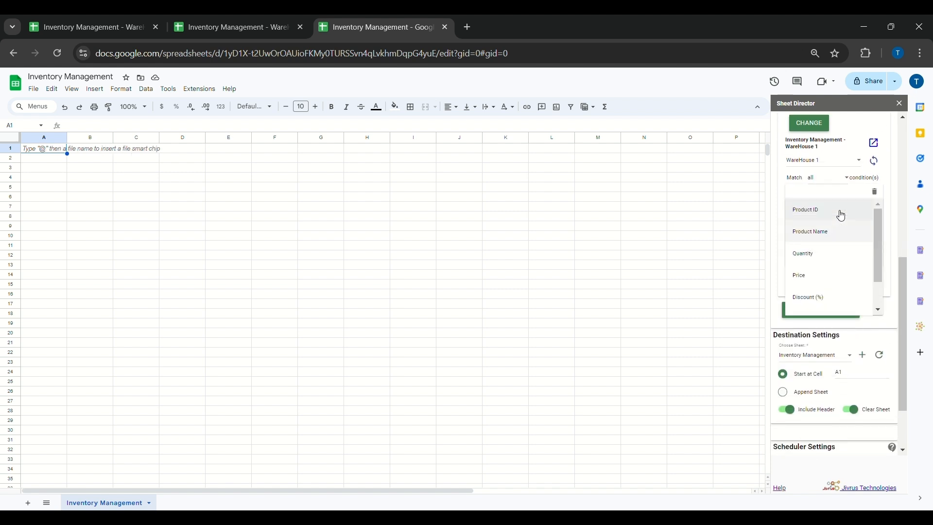
{"action": "left_click", "coordinate": [820, 280]}
{"action": "left_click", "coordinate": [820, 235]}
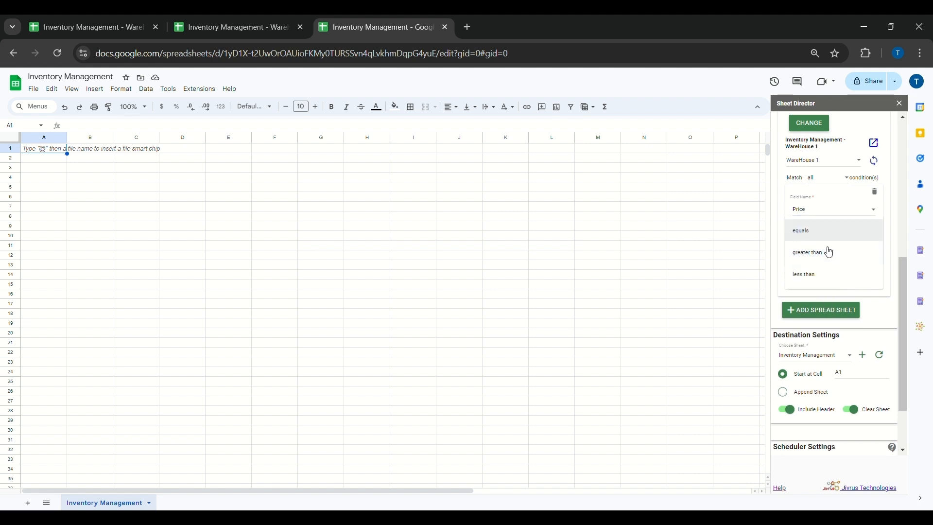
{"action": "left_click", "coordinate": [829, 252]}
{"action": "left_click", "coordinate": [804, 256]}
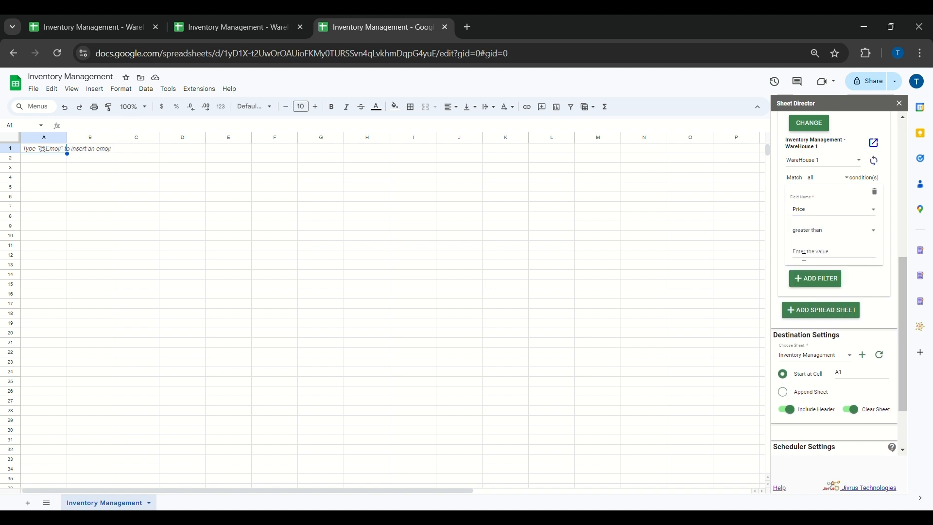
{"action": "type", "text": "1000"}
Step: Add a second filter to the WareHouse 1 source where Status equals Shipped
{"action": "left_click", "coordinate": [814, 279]}
{"action": "left_click", "coordinate": [820, 293]}
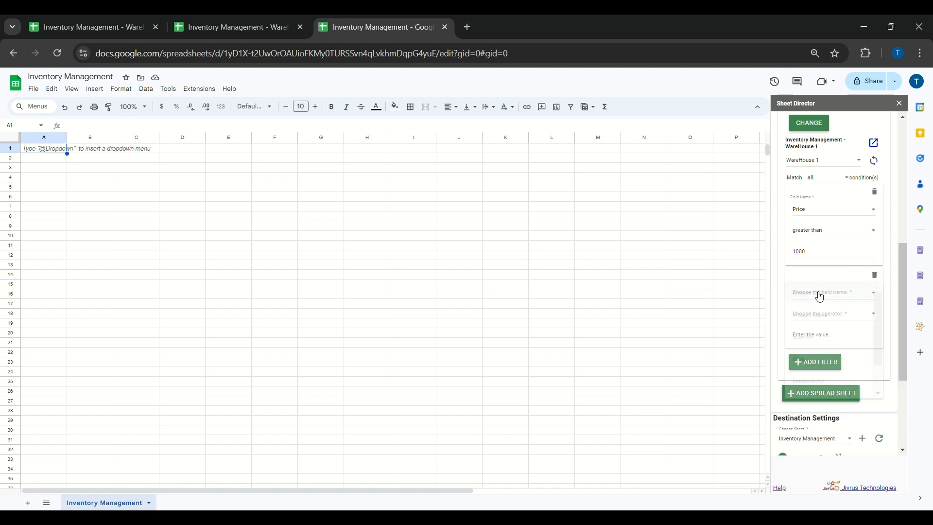
{"action": "scroll", "coordinate": [826, 350], "scroll_direction": "down", "scroll_amount": 2}
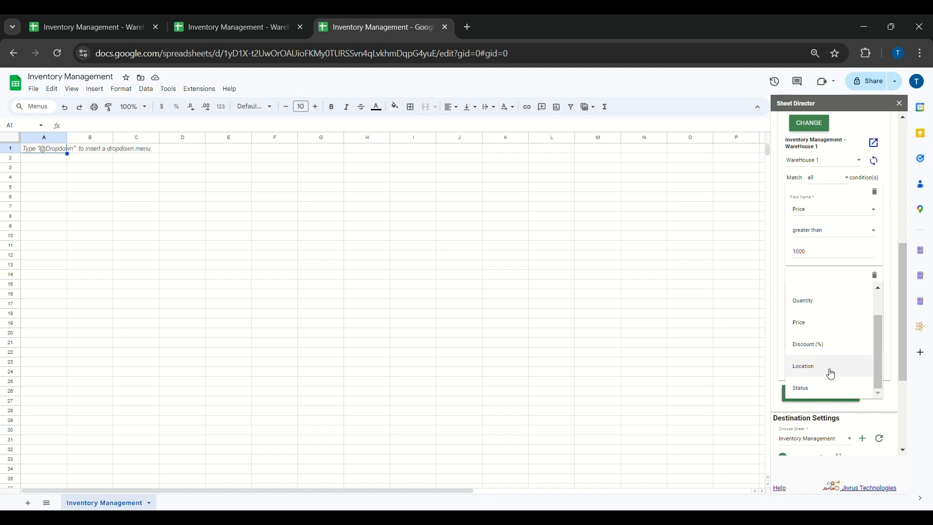
{"action": "left_click", "coordinate": [810, 388]}
{"action": "left_click", "coordinate": [833, 320]}
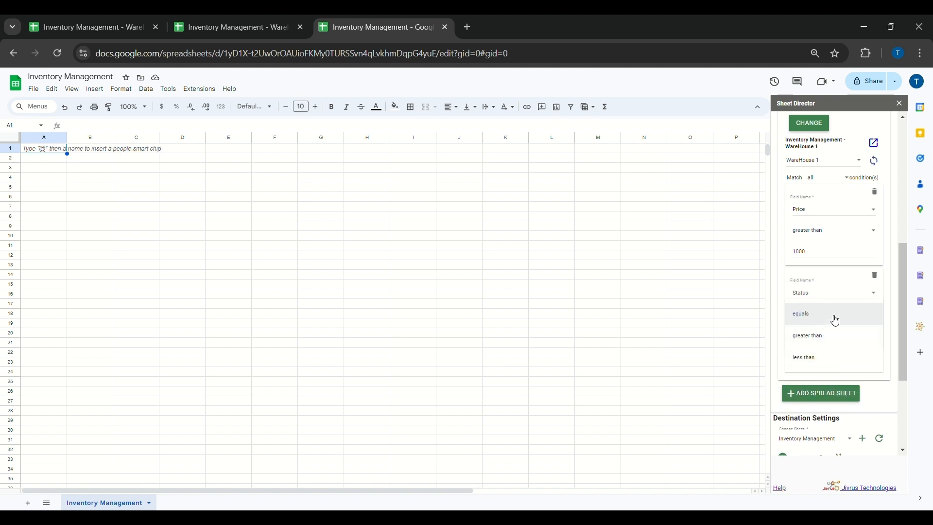
{"action": "left_click", "coordinate": [799, 315]}
{"action": "left_click", "coordinate": [813, 343]}
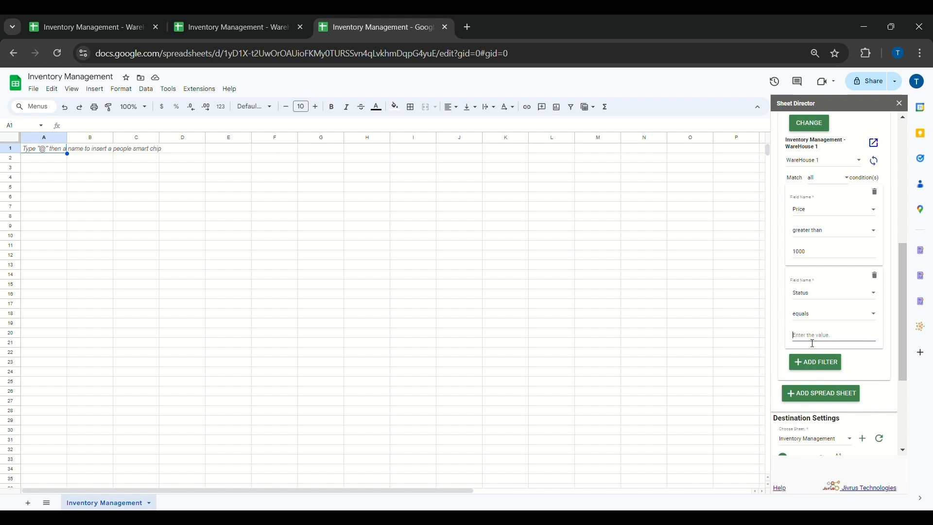
{"action": "type", "text": "Shipped"}
{"action": "key", "text": "alt"}
Step: Add another source spreadsheet, using Inventory Management - WareHouse 2 and its WareHouse 2 tab
{"action": "left_click", "coordinate": [820, 403]}
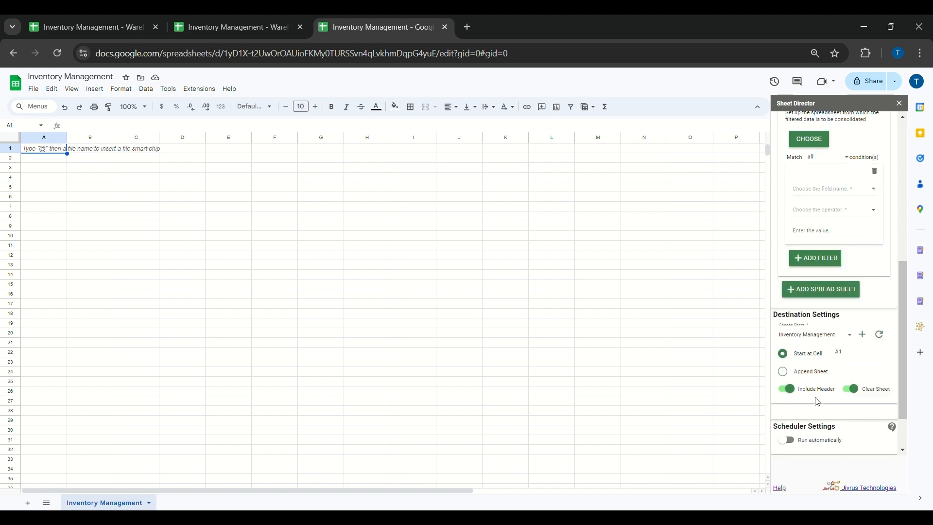
{"action": "left_click", "coordinate": [819, 142]}
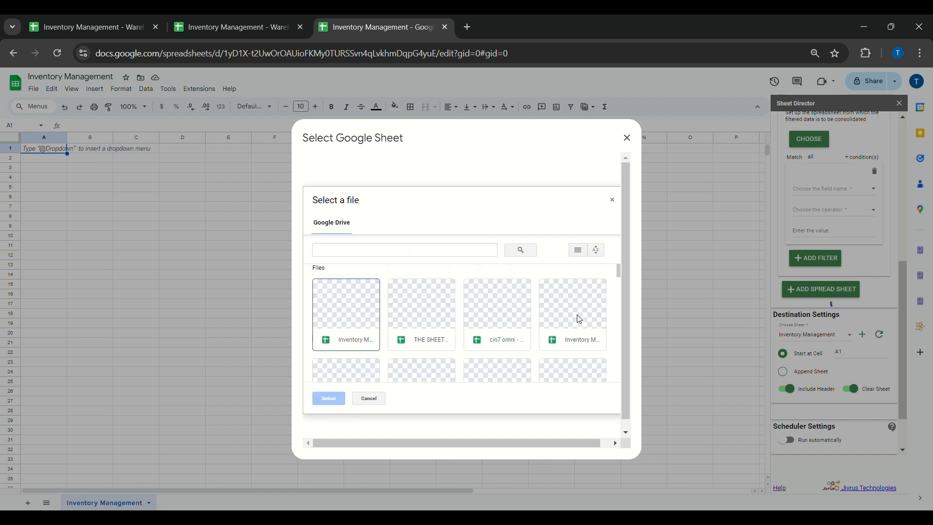
{"action": "left_click", "coordinate": [577, 316]}
{"action": "left_click", "coordinate": [328, 398]}
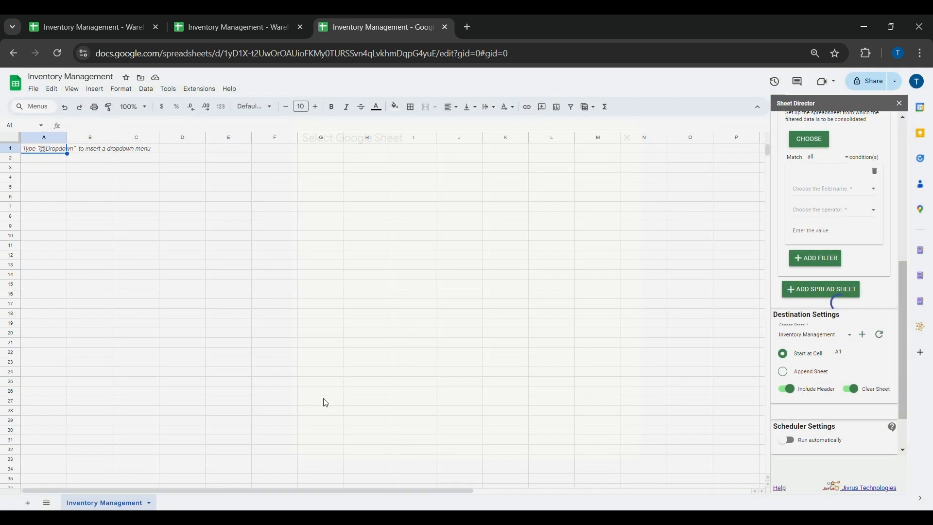
{"action": "left_click", "coordinate": [837, 173]}
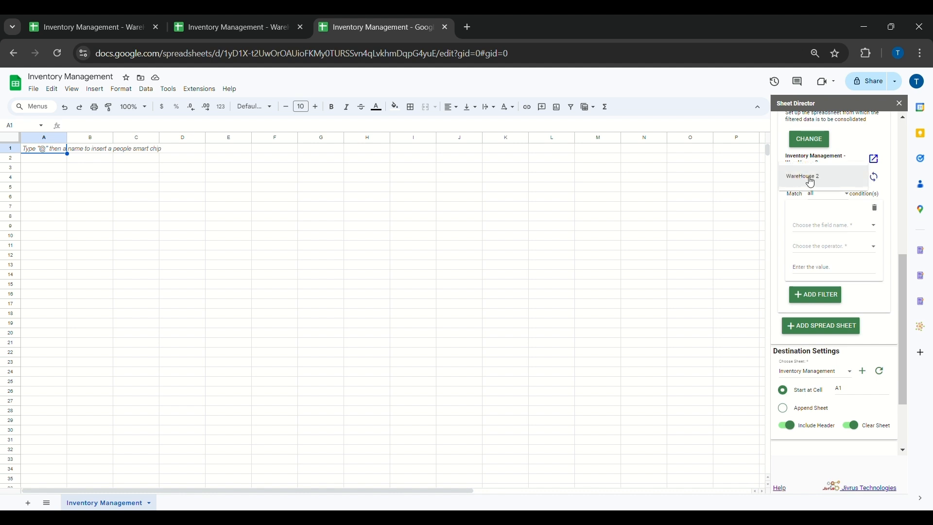
{"action": "left_click", "coordinate": [816, 178]}
Step: Keep the WareHouse 2 source matching all conditions and set its first filter to Price greater than 1000
{"action": "left_click", "coordinate": [822, 199]}
{"action": "left_click", "coordinate": [821, 201]}
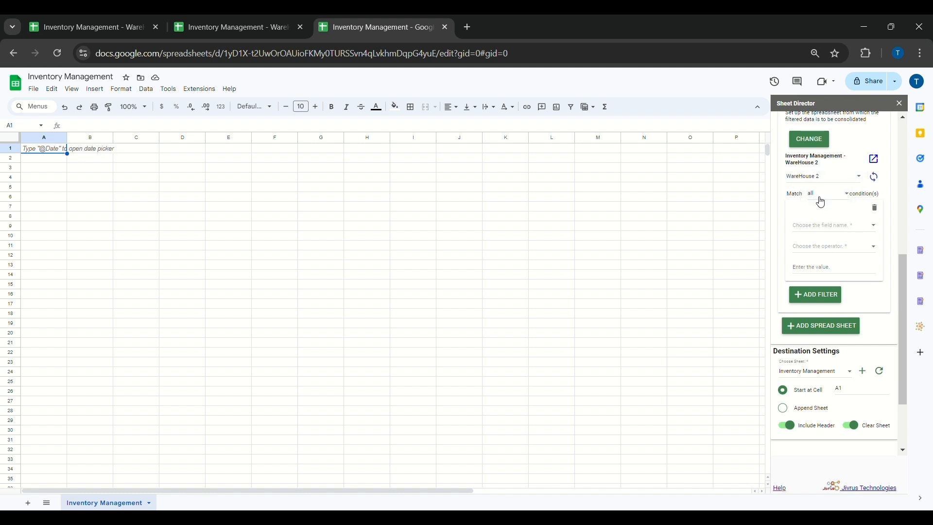
{"action": "left_click", "coordinate": [818, 227]}
{"action": "left_click", "coordinate": [816, 290]}
{"action": "left_click", "coordinate": [823, 252]}
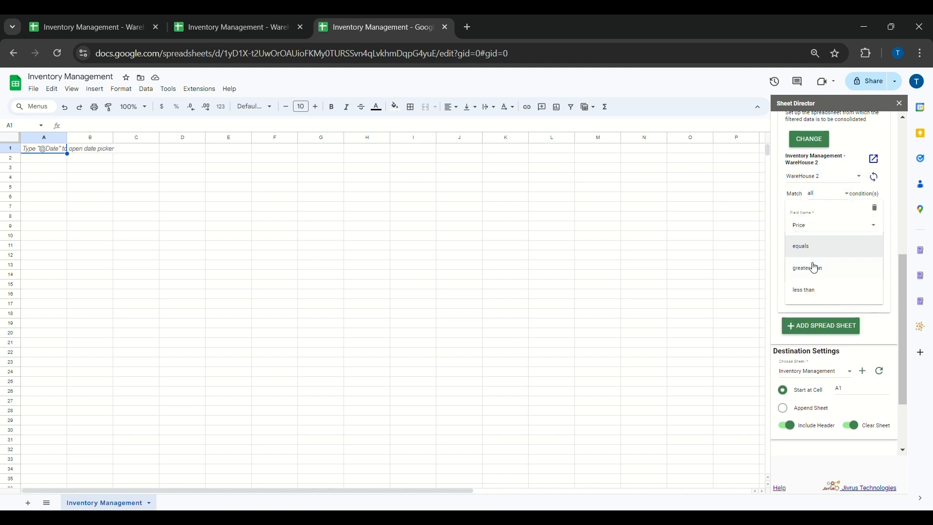
{"action": "left_click", "coordinate": [814, 264]}
{"action": "left_click", "coordinate": [815, 270]}
{"action": "type", "text": "1000"}
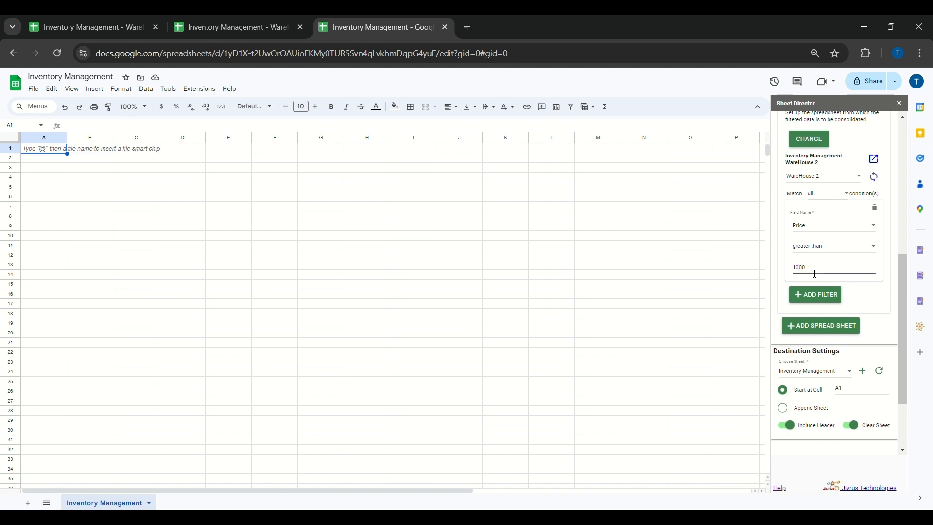
Step: Add a second filter to the WareHouse 2 source where Status equals Shipped
{"action": "left_click", "coordinate": [818, 294]}
{"action": "left_click", "coordinate": [826, 309]}
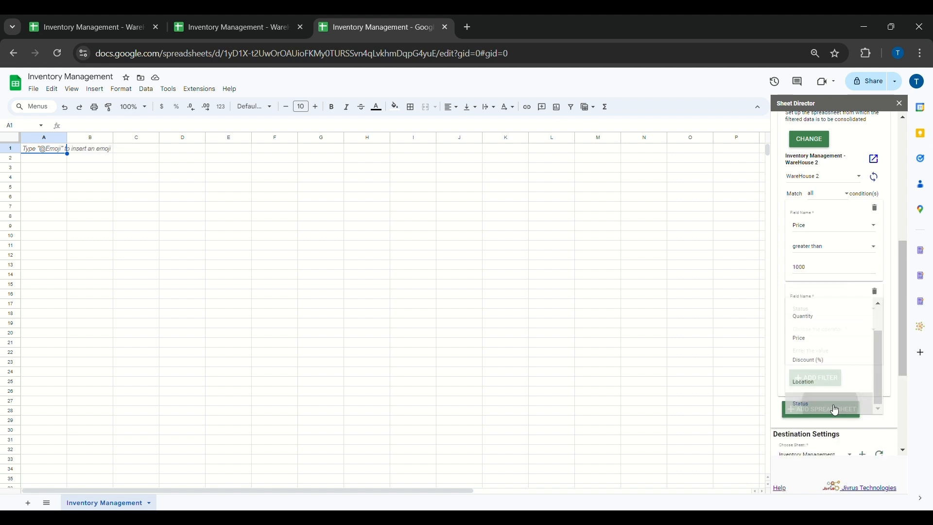
{"action": "left_click", "coordinate": [835, 408]}
{"action": "left_click", "coordinate": [818, 330]}
{"action": "left_click", "coordinate": [814, 333]}
{"action": "left_click", "coordinate": [821, 353]}
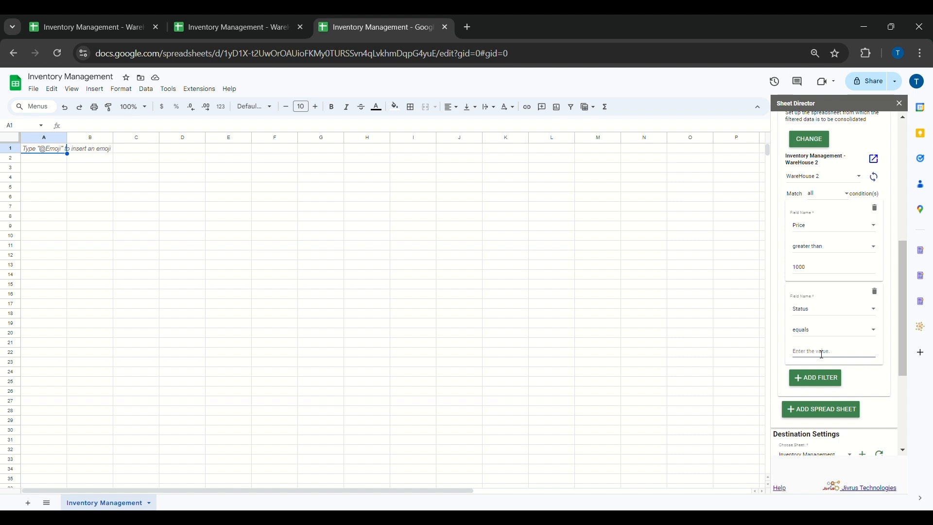
{"action": "type", "text": "Shipped"}
Step: Choose Inventory Management as the destination sheet and execute the consolidation service
{"action": "scroll", "coordinate": [832, 354], "scroll_direction": "down", "scroll_amount": 4}
{"action": "left_click", "coordinate": [807, 283]}
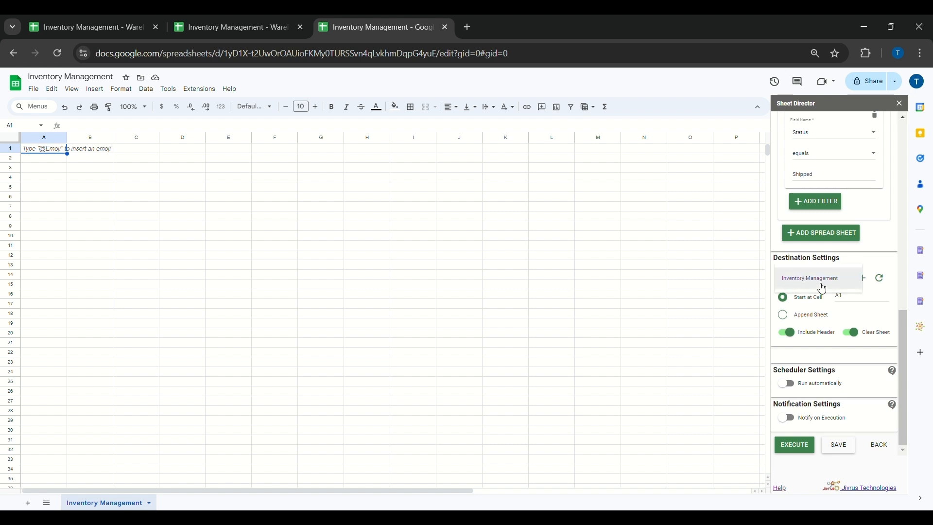
{"action": "left_click", "coordinate": [810, 285]}
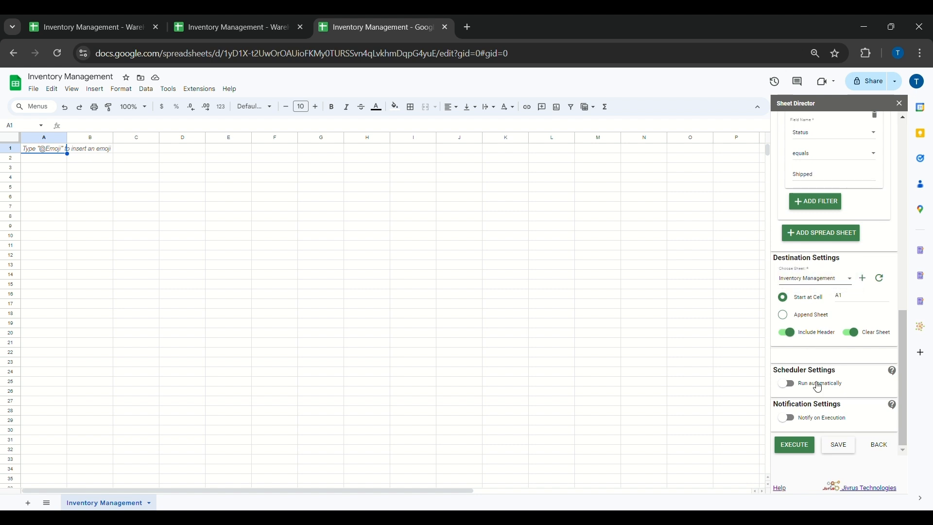
{"action": "left_click", "coordinate": [802, 446]}
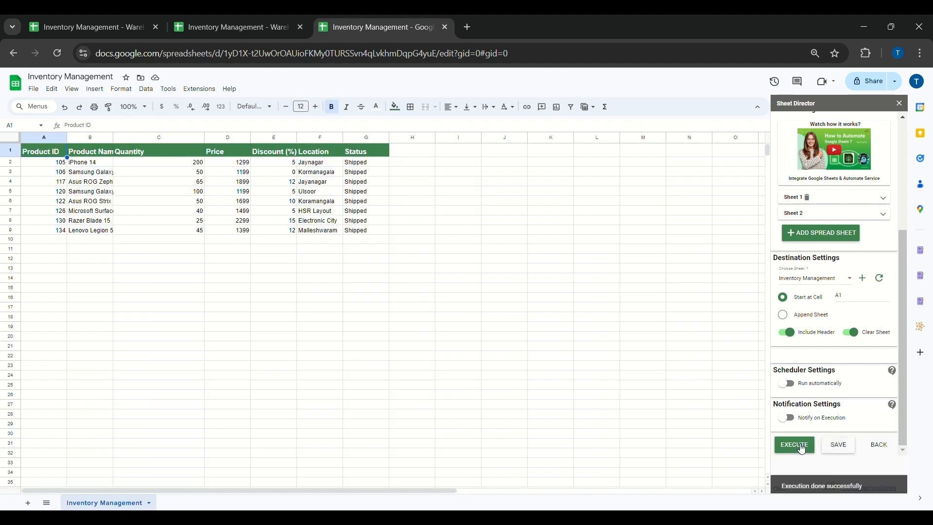
Step: Widen the Product Name and Location columns of the consolidated table so their entries fit
{"action": "left_click_drag", "start_coordinate": [114, 142], "coordinate": [175, 142]}
{"action": "left_click", "coordinate": [374, 279]}
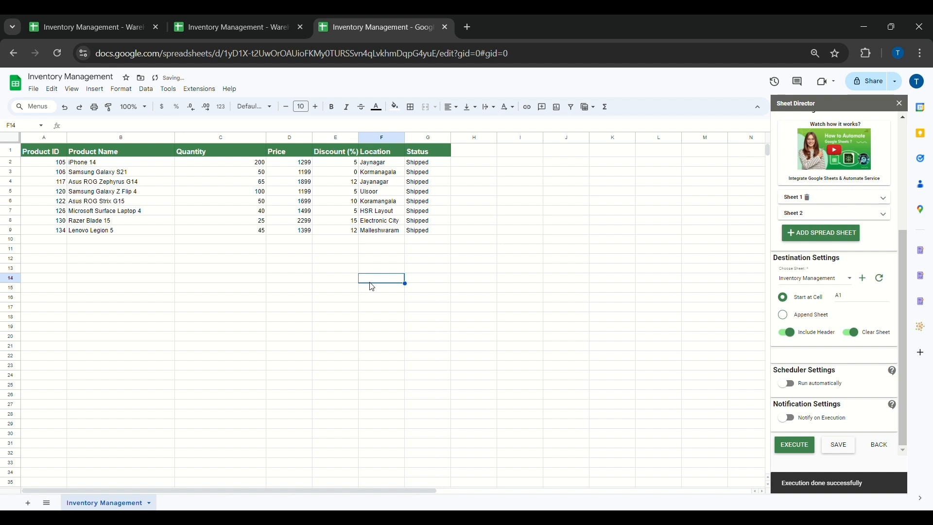
{"action": "left_click_drag", "start_coordinate": [405, 138], "coordinate": [478, 237]}
Step: Check the Status and Price values of all consolidated rows against the filter conditions
{"action": "left_click", "coordinate": [450, 203]}
{"action": "left_click", "coordinate": [476, 167]}
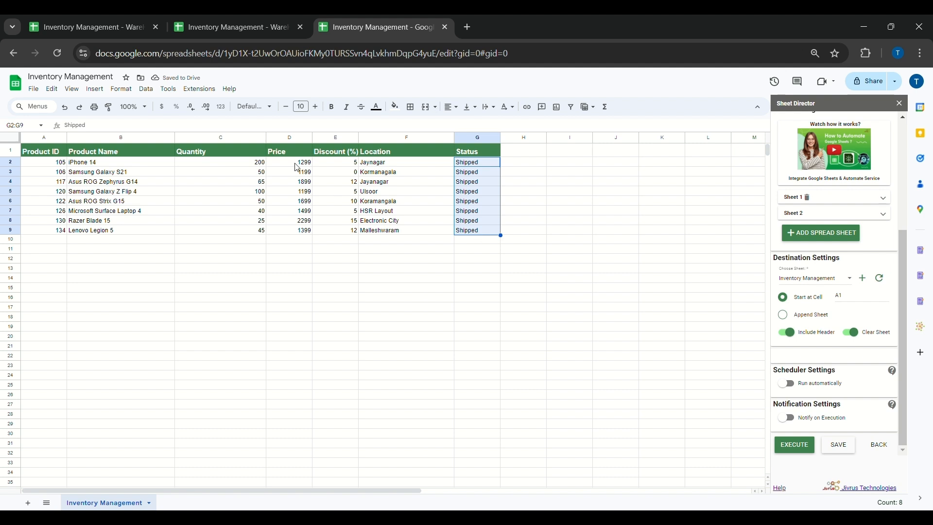
{"action": "left_click_drag", "start_coordinate": [298, 165], "coordinate": [300, 233]}
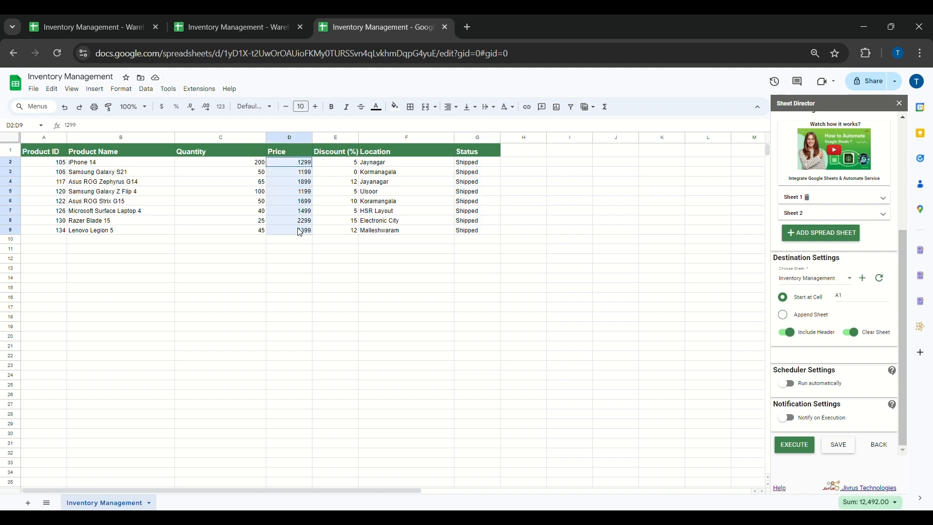
Step: Search the WareHouse 1 spreadsheet for iPhone 14 from the consolidated table and check its price and status
{"action": "left_click", "coordinate": [99, 165]}
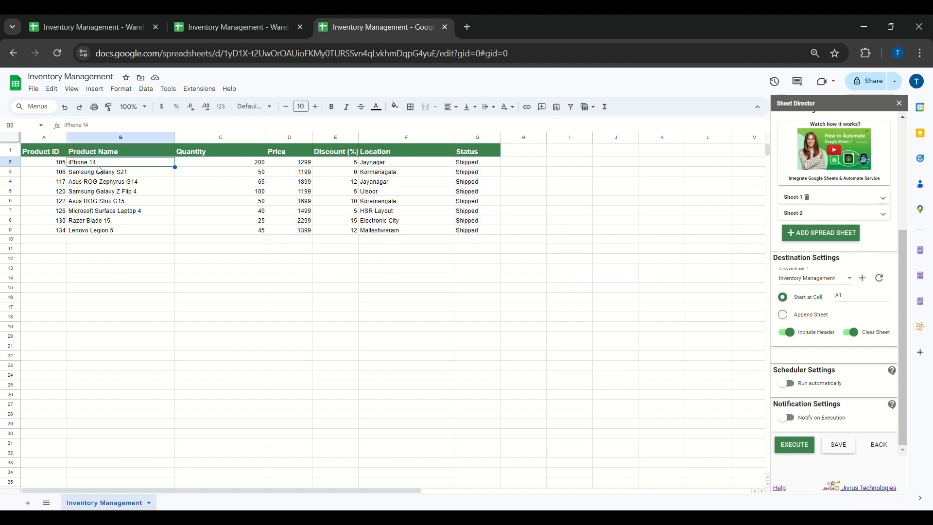
{"action": "left_click", "coordinate": [81, 28]}
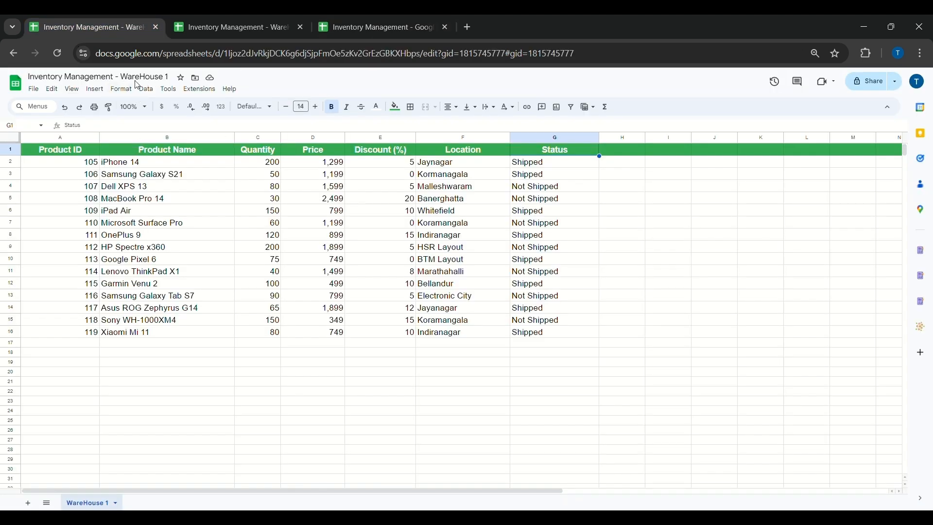
{"action": "left_click", "coordinate": [252, 375]}
{"action": "key", "text": "ctrl+f"}
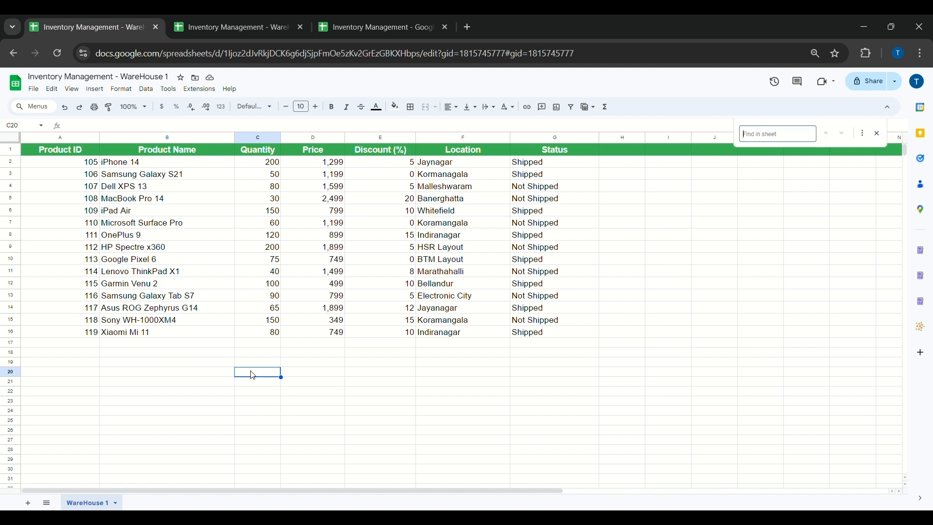
{"action": "type", "text": "iPhone 14"}
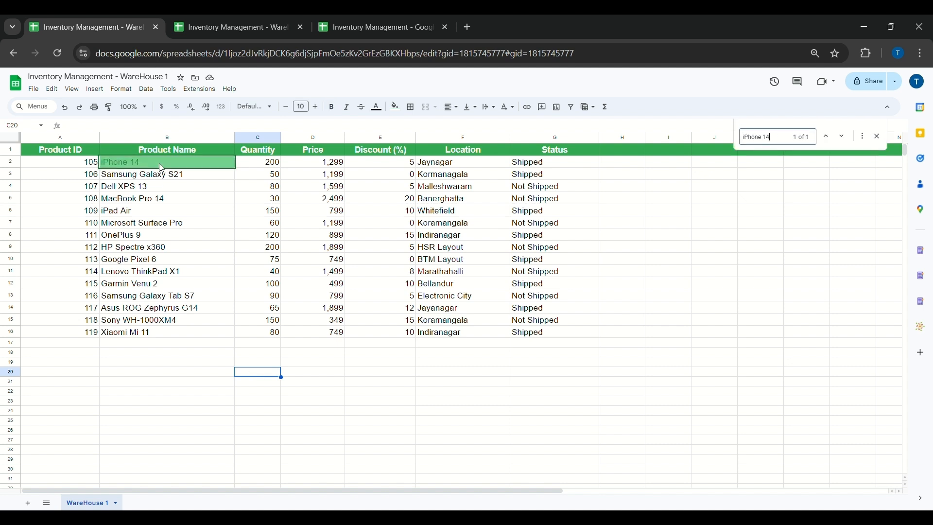
{"action": "left_click", "coordinate": [316, 165]}
{"action": "left_click", "coordinate": [534, 164]}
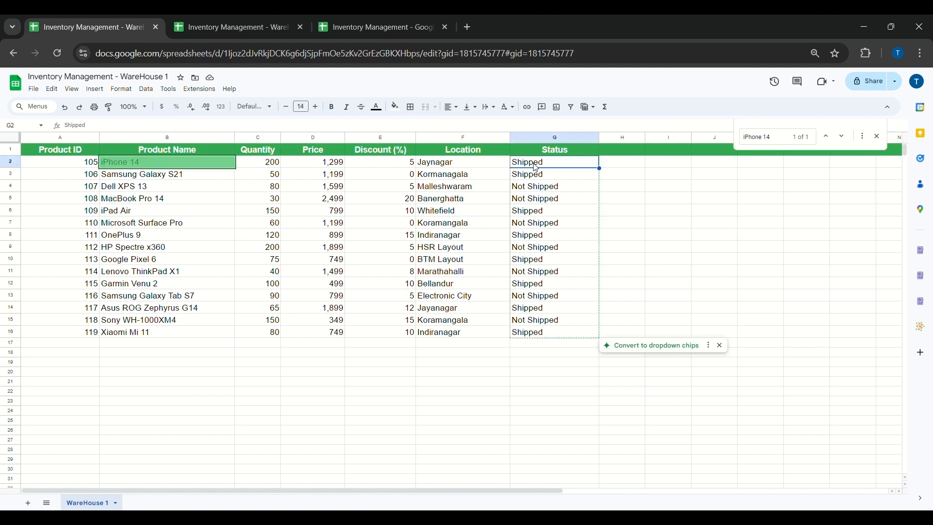
Step: Copy Samsung Galaxy S21 from the consolidated table, search for it in WareHouse 1, and check its price and status
{"action": "left_click", "coordinate": [338, 21]}
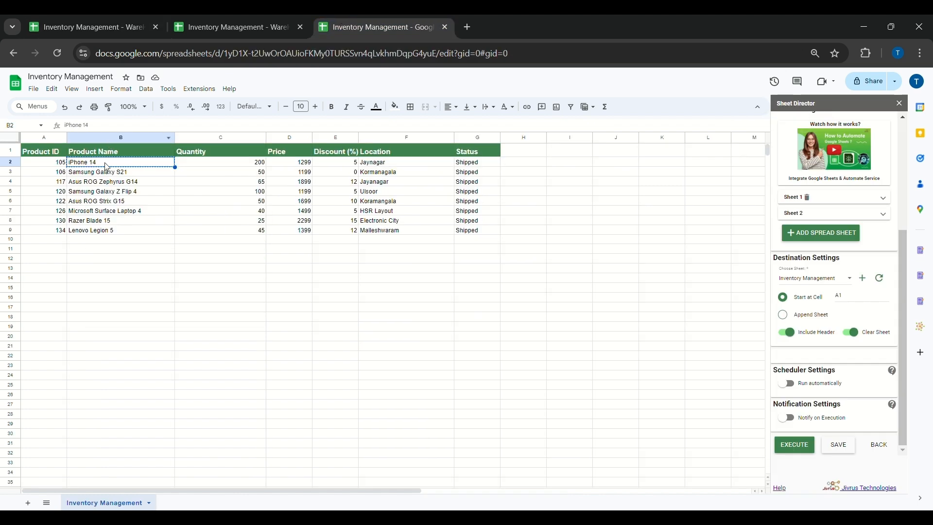
{"action": "left_click", "coordinate": [109, 175]}
{"action": "key", "text": "ctrl+c"}
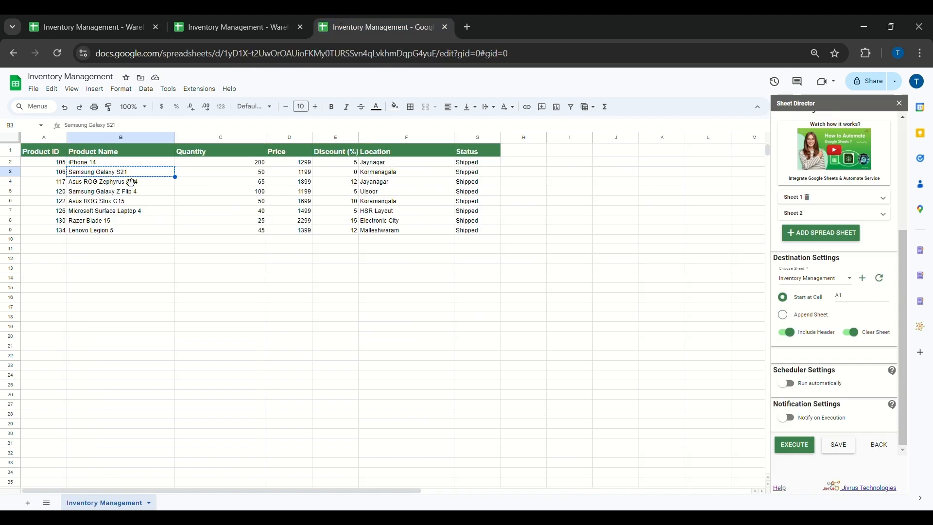
{"action": "left_click", "coordinate": [302, 173]}
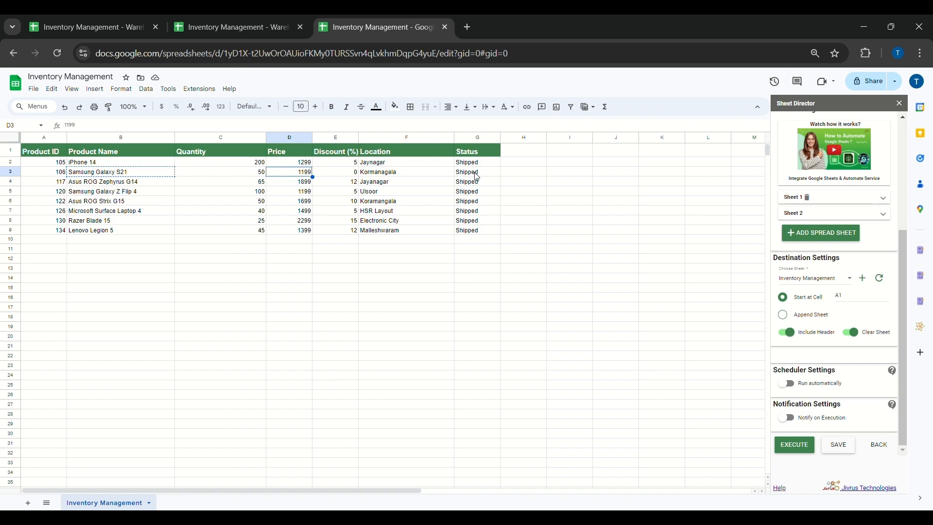
{"action": "left_click", "coordinate": [122, 27]}
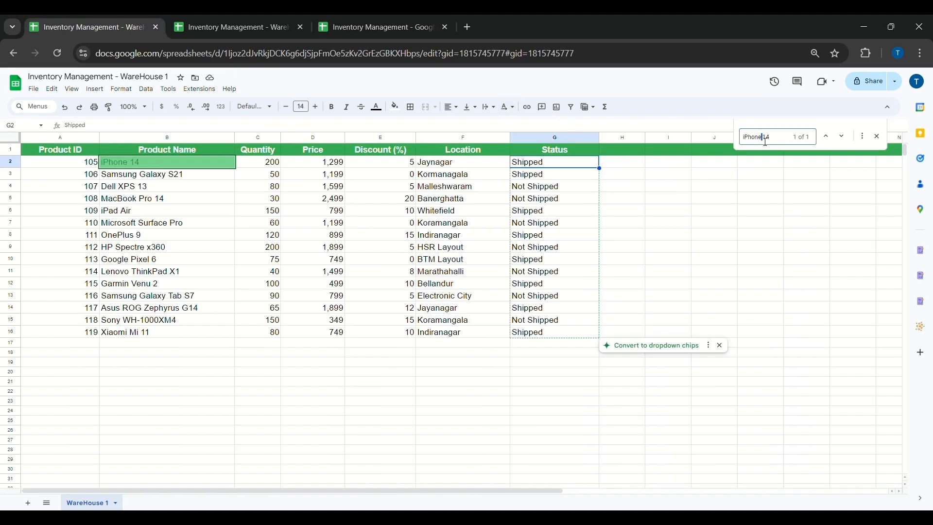
{"action": "key", "text": "ctrl+a"}
{"action": "key", "text": "ctrl+v"}
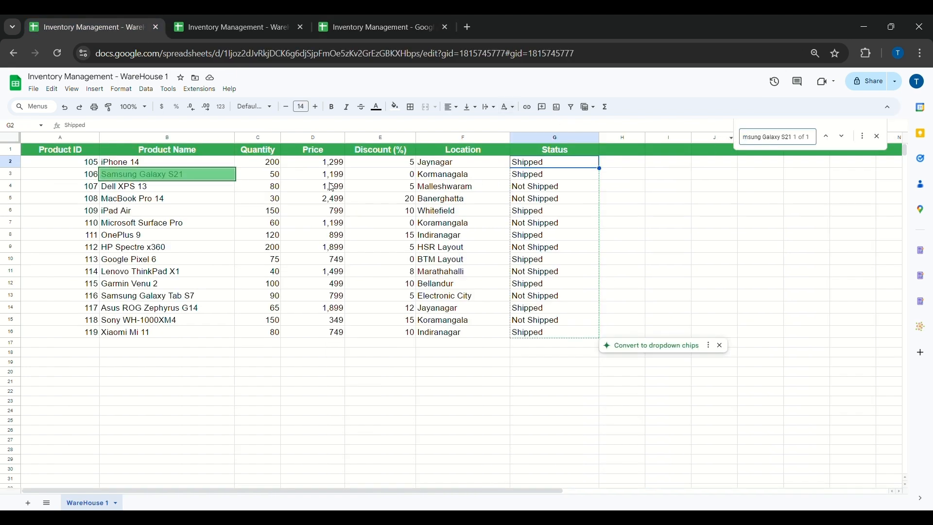
{"action": "left_click", "coordinate": [324, 178]}
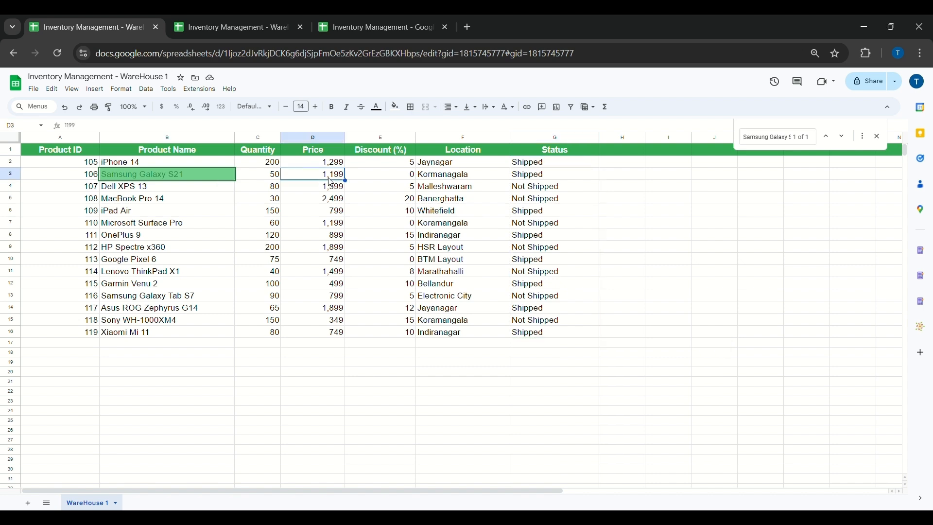
{"action": "left_click", "coordinate": [519, 181]}
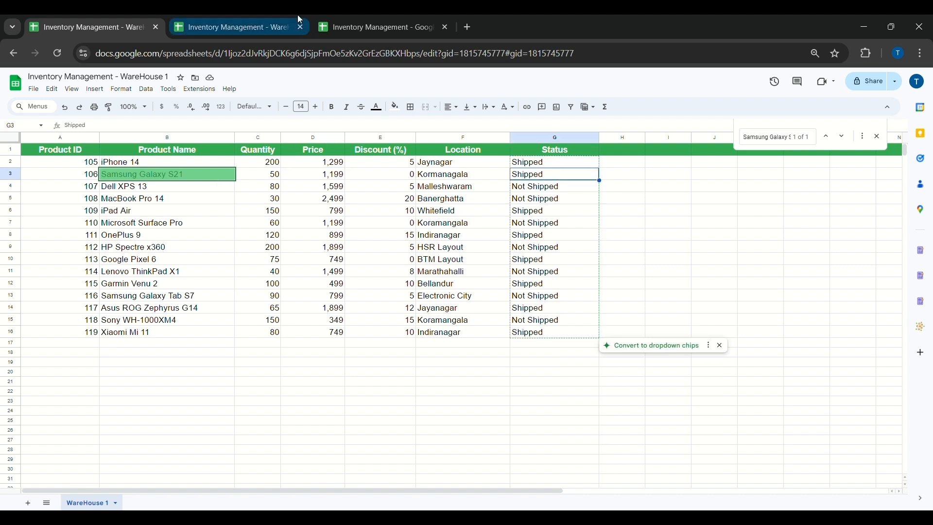
Step: Copy Razer Blade 15 from the consolidated table, search for it in WareHouse 2, and check its price and status
{"action": "left_click", "coordinate": [355, 21]}
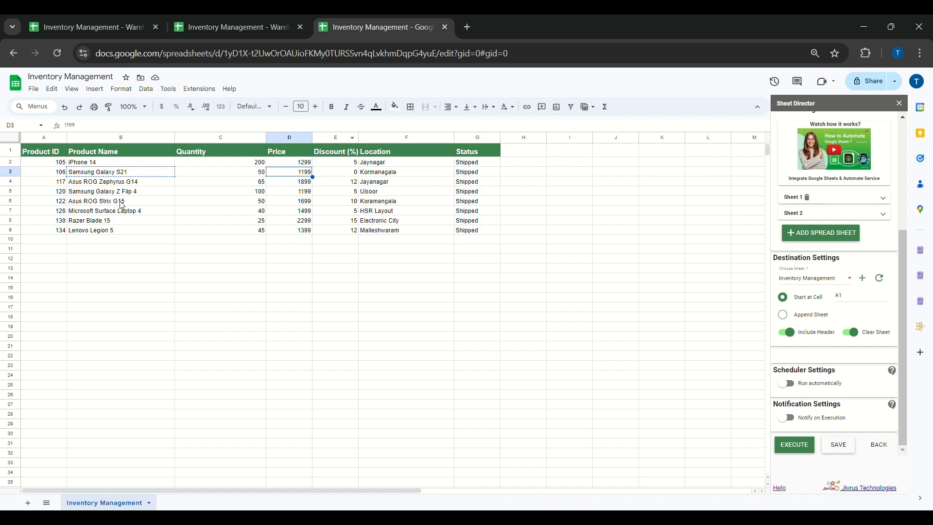
{"action": "left_click", "coordinate": [109, 222]}
{"action": "key", "text": "ctrl+c"}
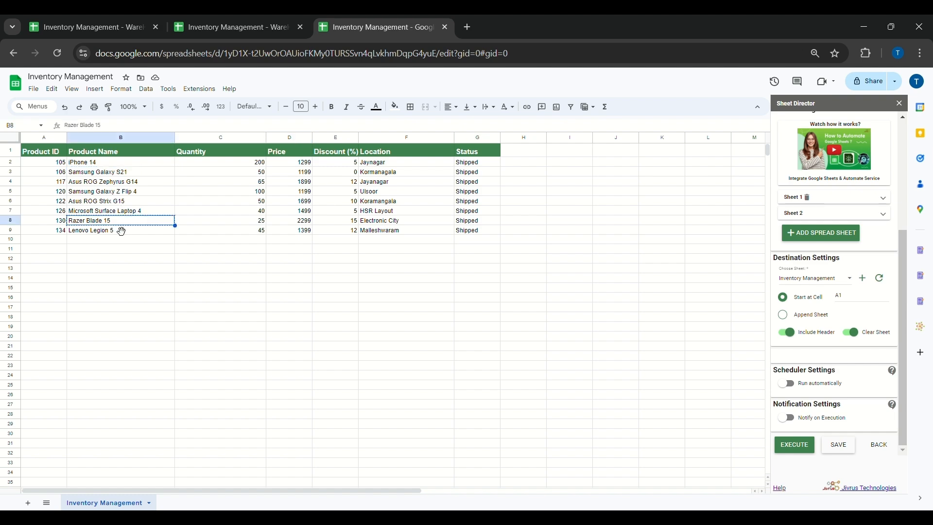
{"action": "left_click", "coordinate": [195, 22]}
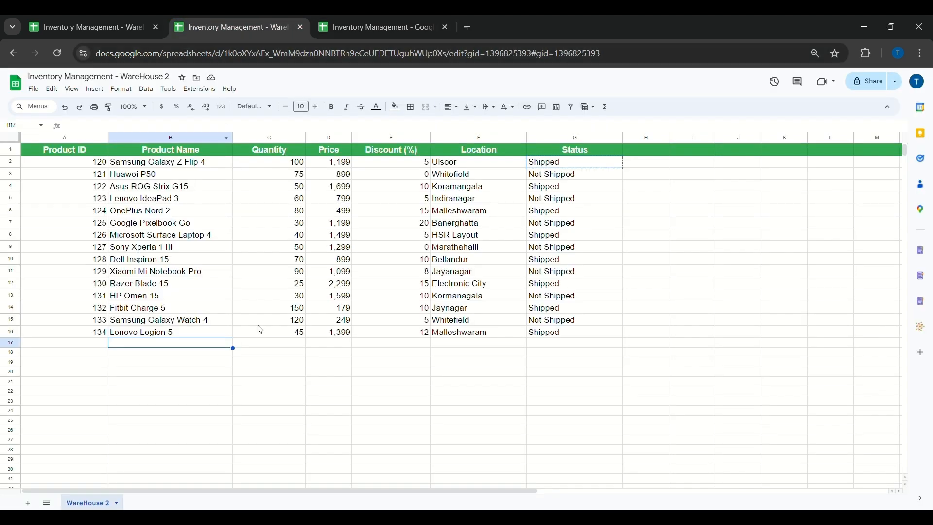
{"action": "key", "text": "ctrl+f"}
{"action": "key", "text": "ctrl+v"}
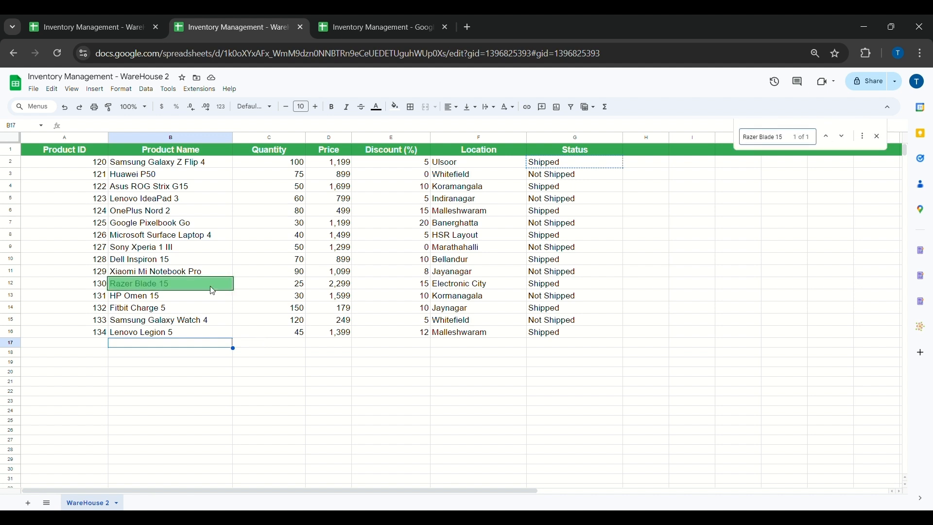
{"action": "left_click", "coordinate": [320, 286]}
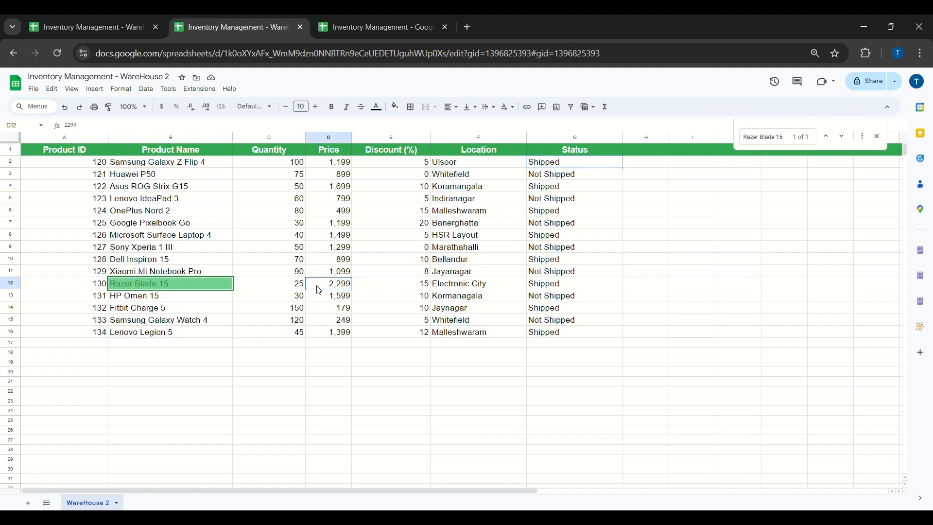
{"action": "left_click", "coordinate": [544, 288]}
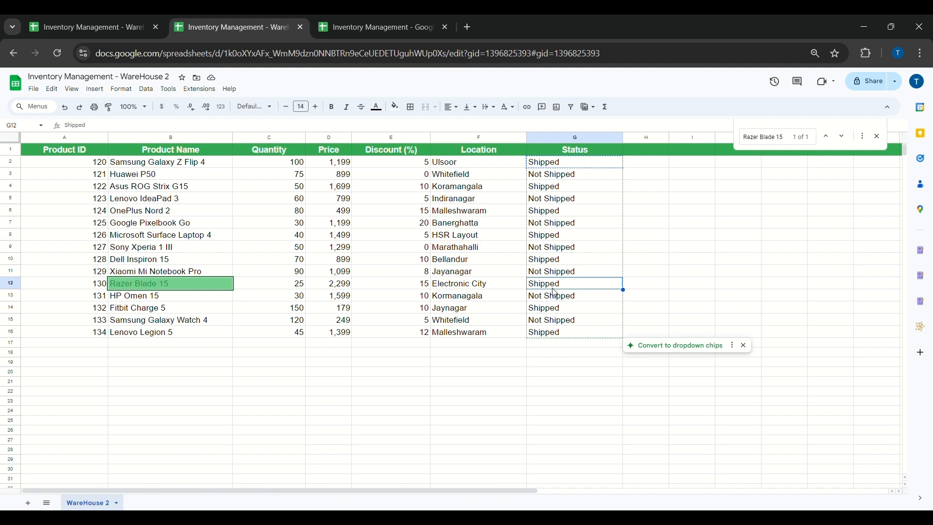
Step: Copy Microsoft Surface Laptop 4 from the consolidated table, search for it in WareHouse 2, and check its price and status
{"action": "left_click", "coordinate": [372, 27]}
{"action": "left_click", "coordinate": [118, 213]}
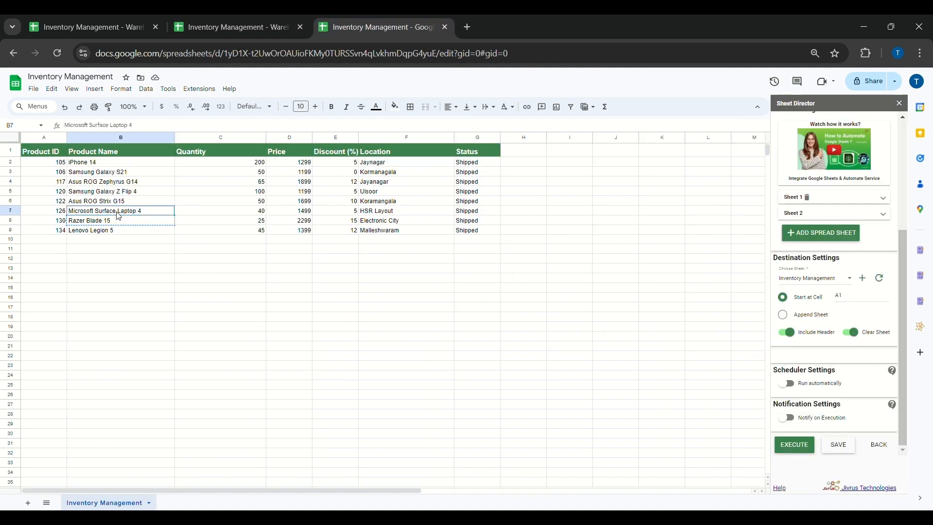
{"action": "key", "text": "ctrl+c"}
{"action": "left_click", "coordinate": [220, 27]}
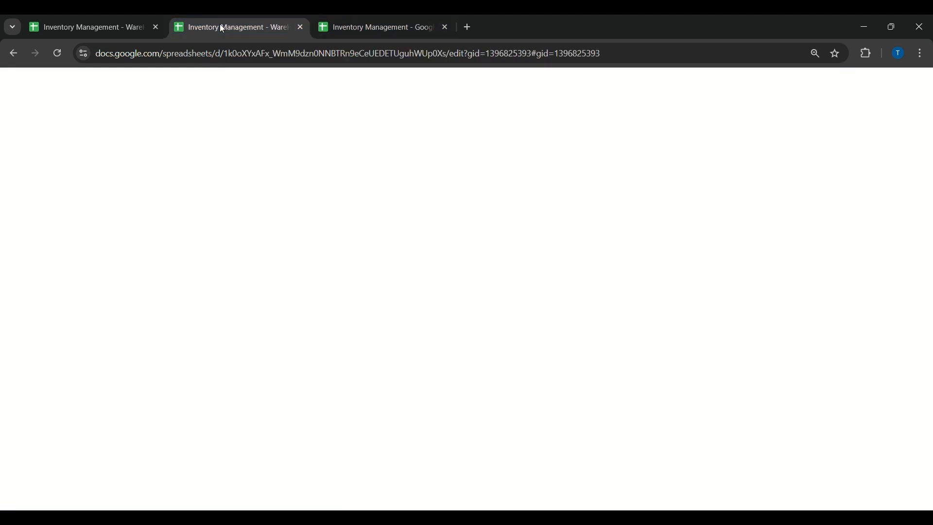
{"action": "key", "text": "ctrl+f"}
{"action": "key", "text": "ctrl+v"}
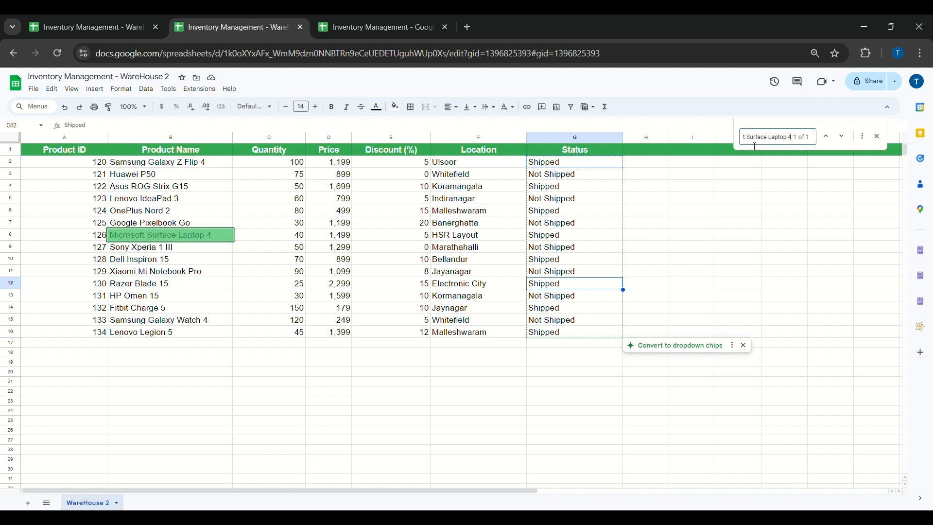
{"action": "left_click", "coordinate": [209, 239]}
{"action": "left_click", "coordinate": [334, 238]}
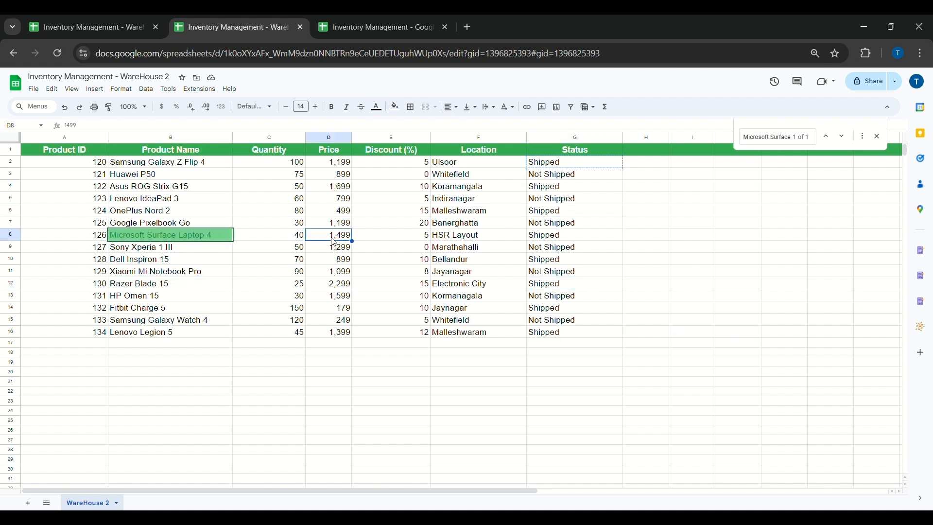
{"action": "left_click", "coordinate": [545, 238]}
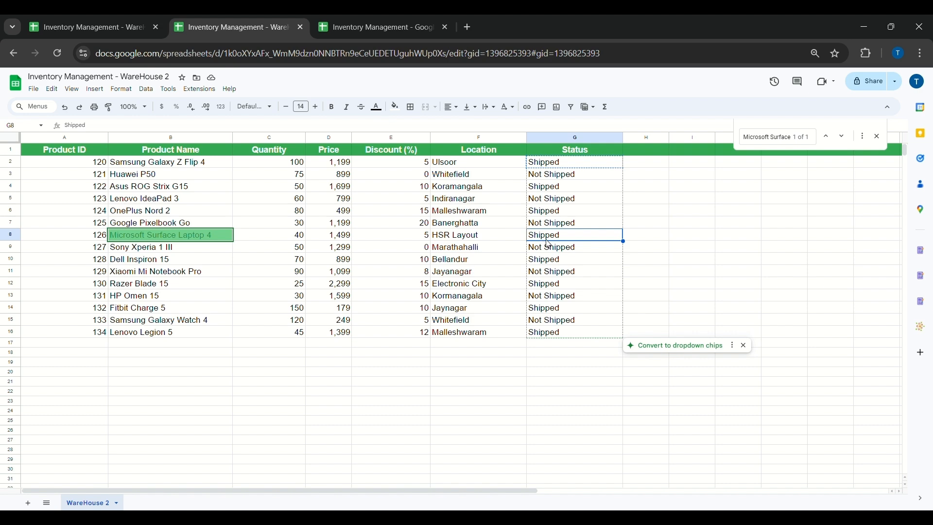
Step: Return to the consolidated Inventory Management sheet and compare the Microsoft Surface Laptop 4 price and status there
{"action": "left_click", "coordinate": [373, 30]}
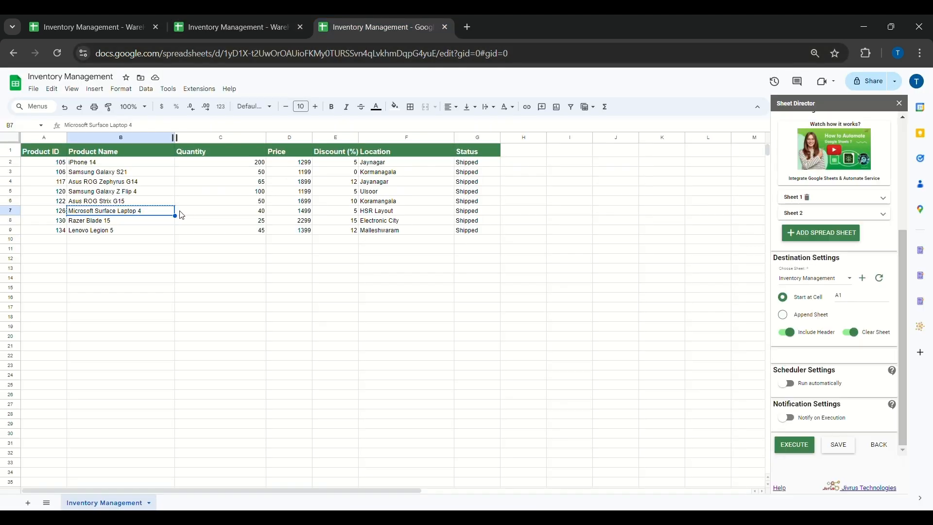
{"action": "left_click", "coordinate": [301, 213]}
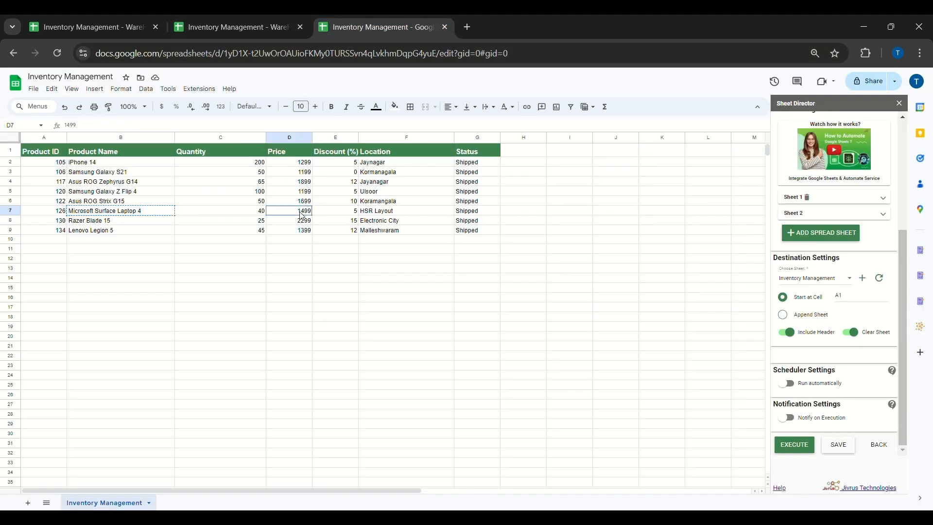
{"action": "left_click", "coordinate": [460, 212]}
{"action": "left_click", "coordinate": [481, 251]}
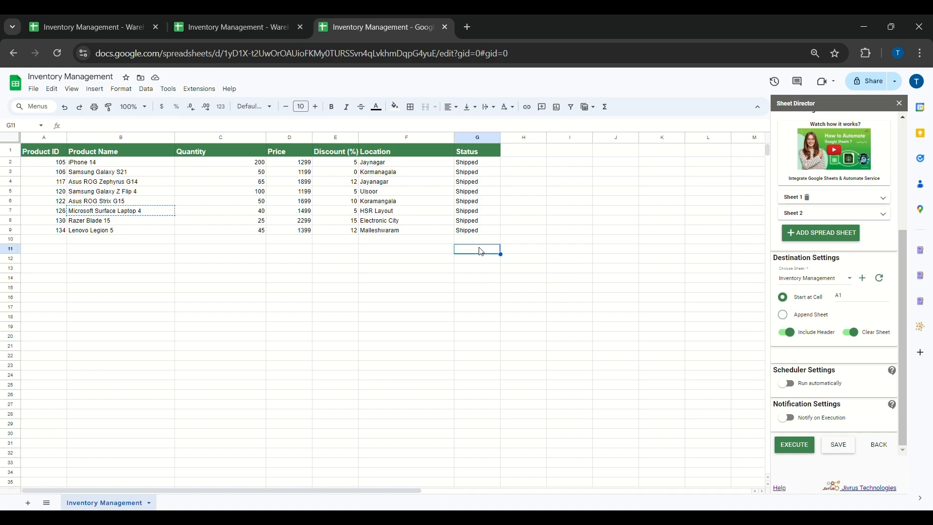